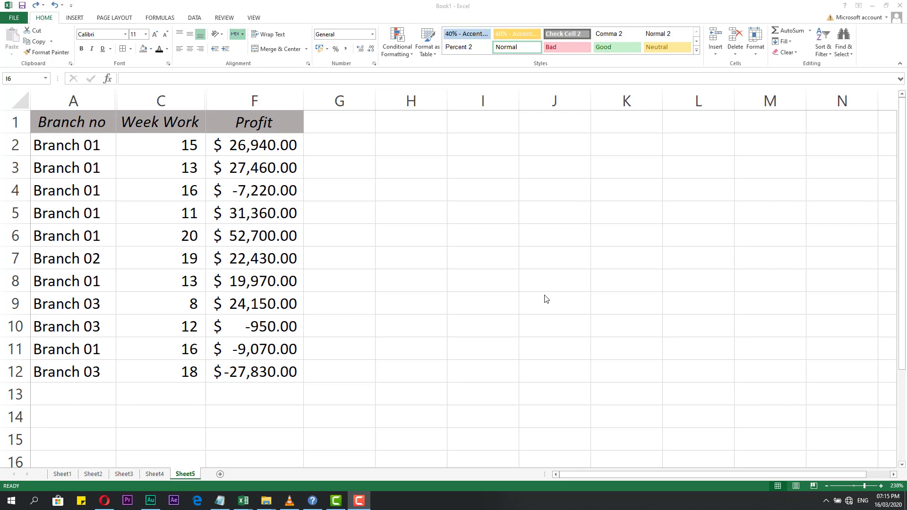
click(403, 43)
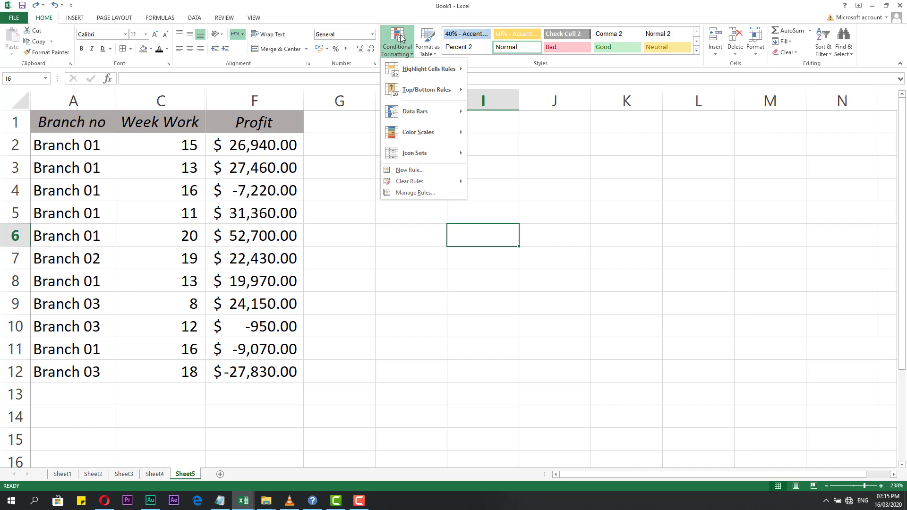
click(356, 156)
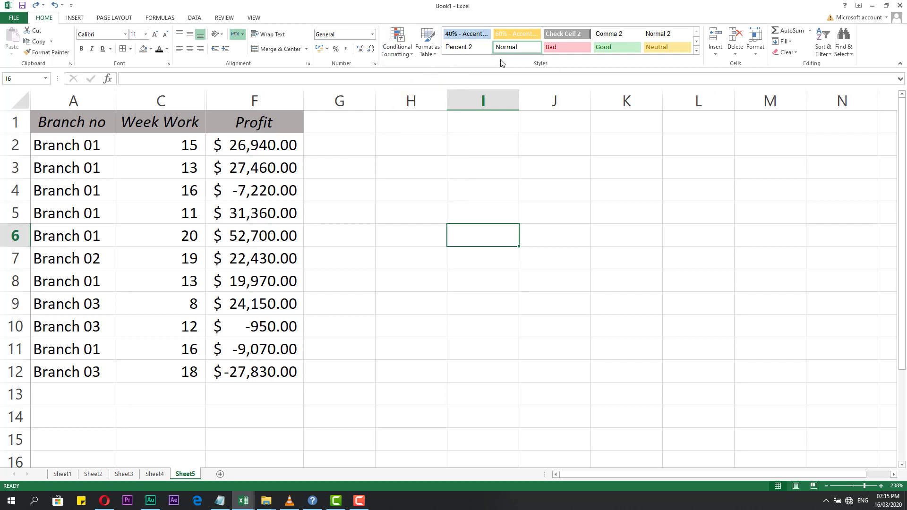
click(406, 181)
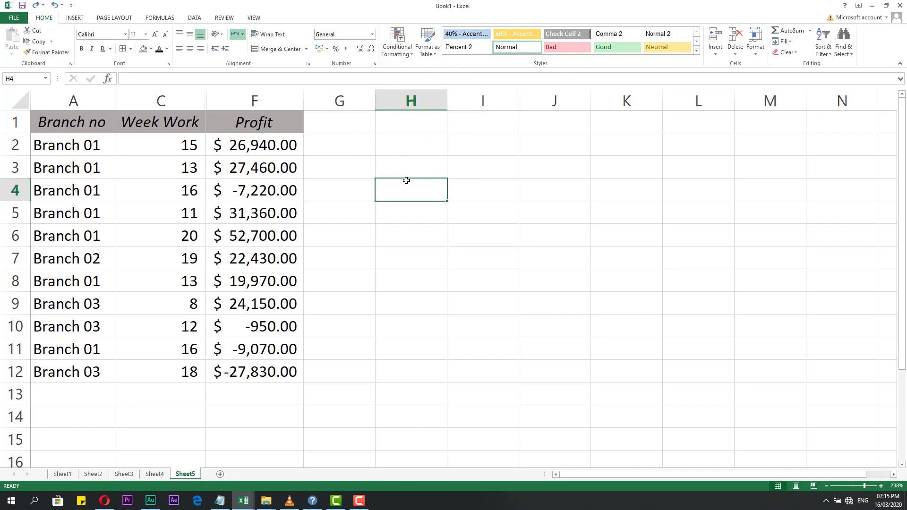
- Examine the branch table's headers and the entries in its Week Work and Profit columns
click(242, 198)
drag(58, 129, 253, 375)
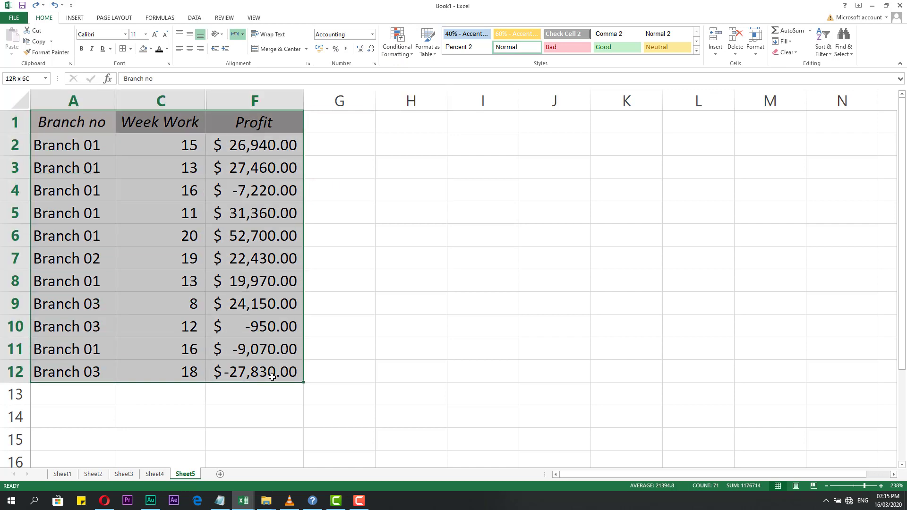
click(75, 130)
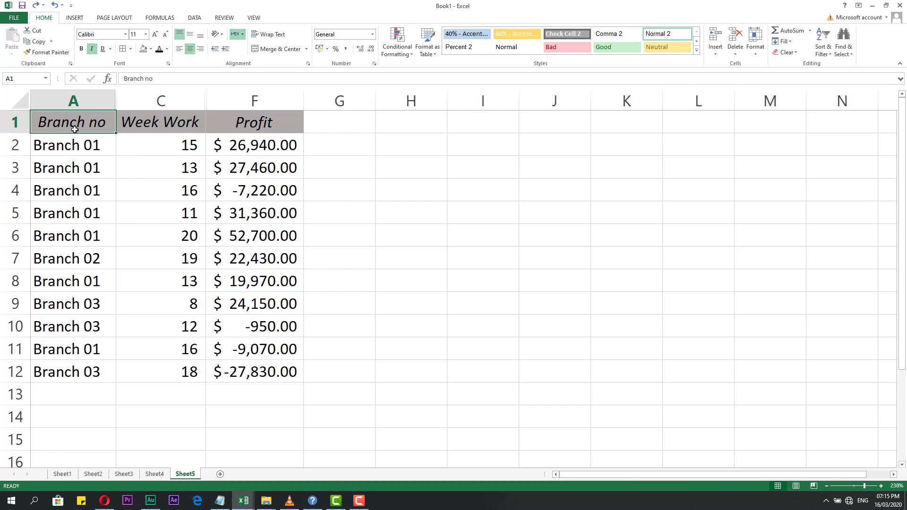
click(134, 131)
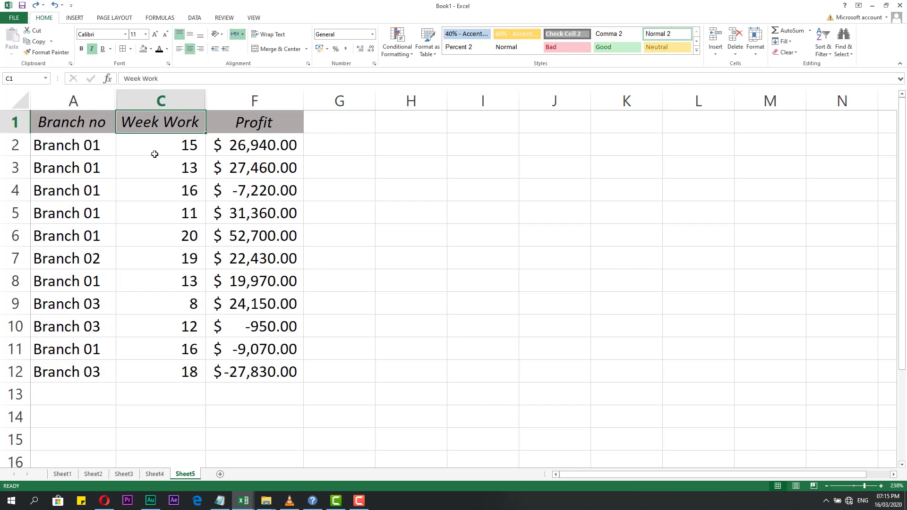
click(155, 154)
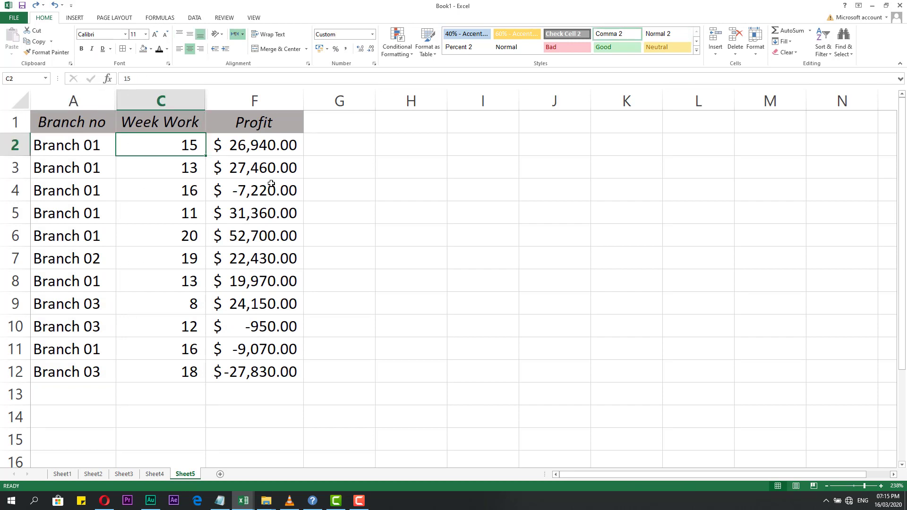
click(266, 126)
click(232, 145)
drag(232, 145, 265, 374)
click(238, 145)
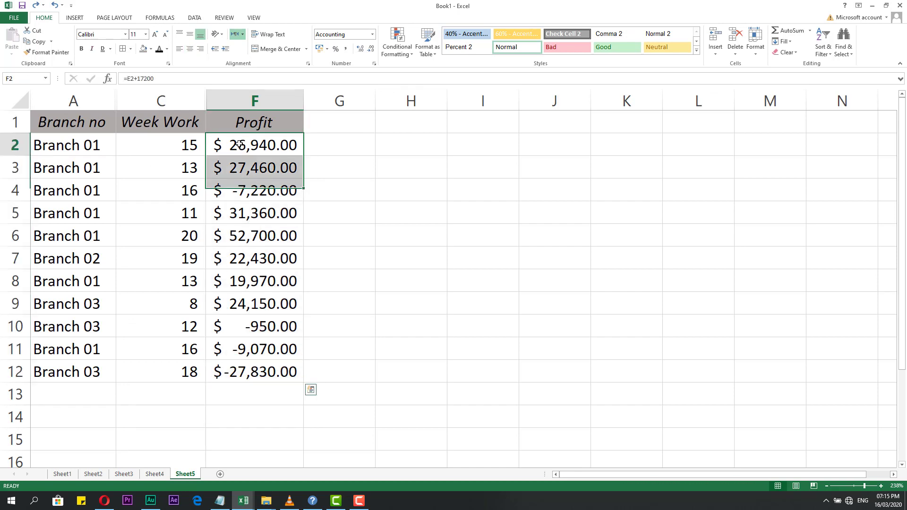
click(239, 170)
click(237, 146)
click(238, 187)
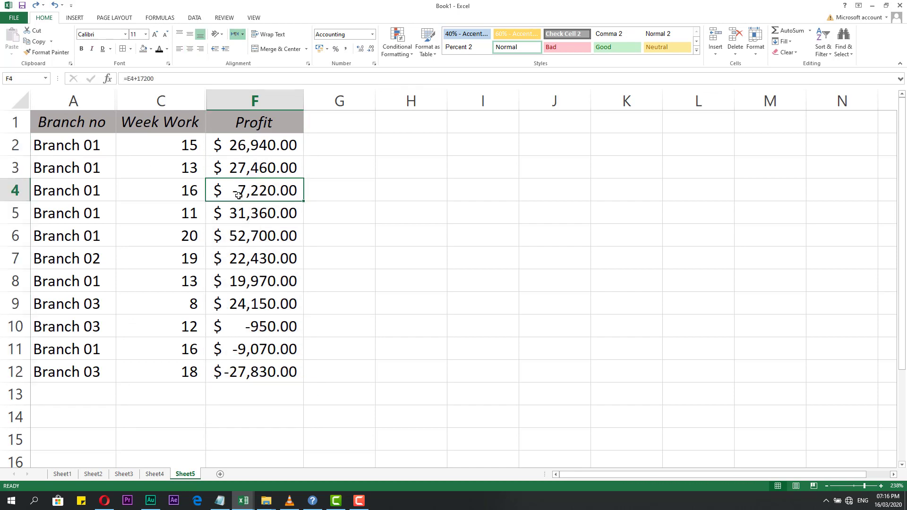
click(231, 150)
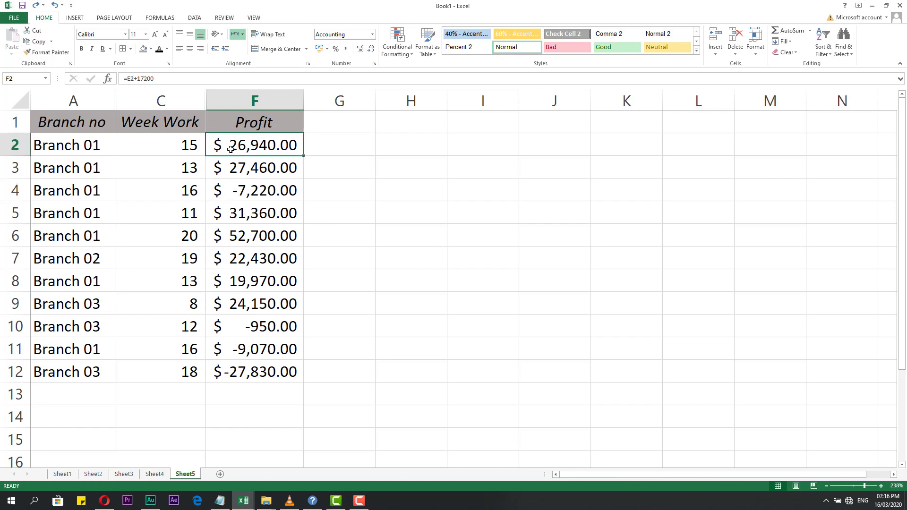
click(249, 176)
click(247, 150)
click(233, 211)
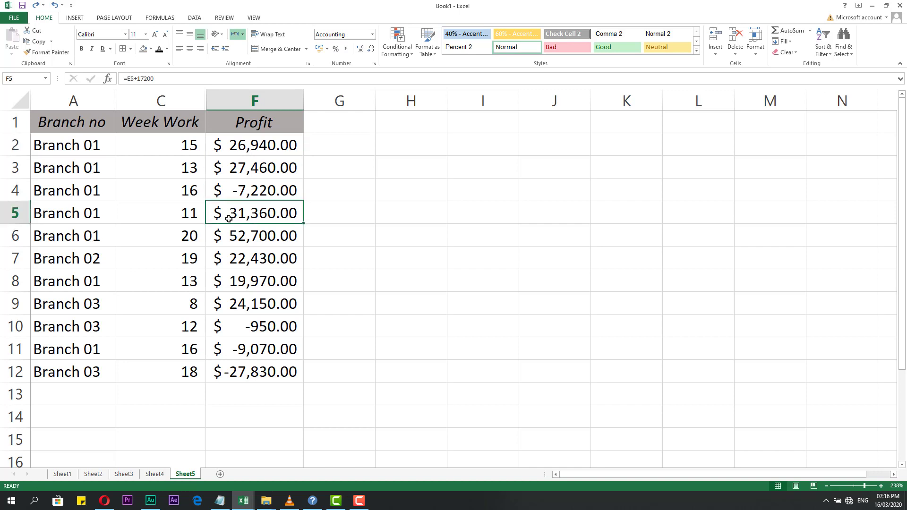
click(188, 170)
click(180, 150)
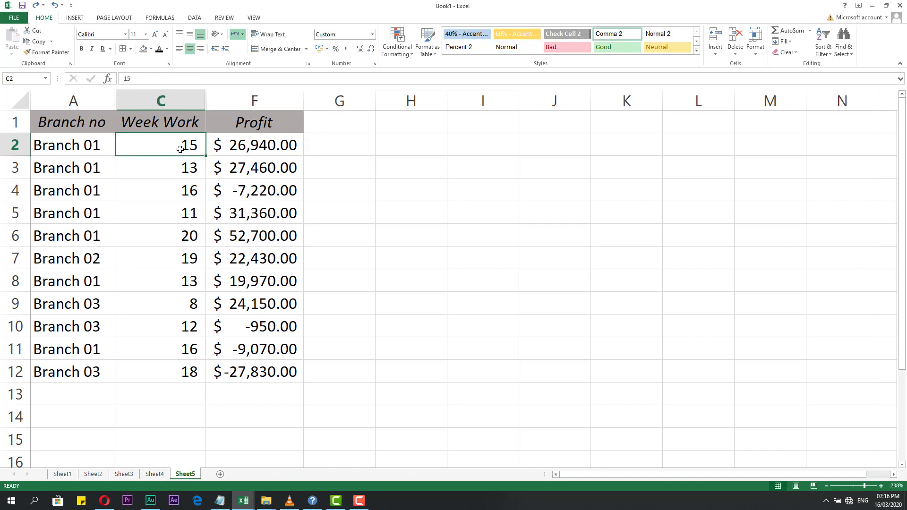
click(397, 253)
click(165, 249)
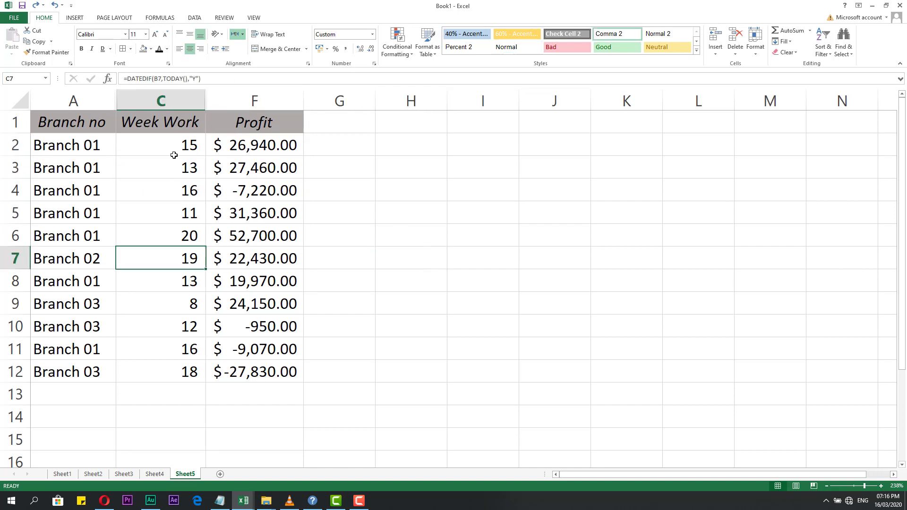
- Set up a Greater Than highlight rule for the Week Work values in C2:C12 with a threshold of 16
drag(174, 155, 152, 373)
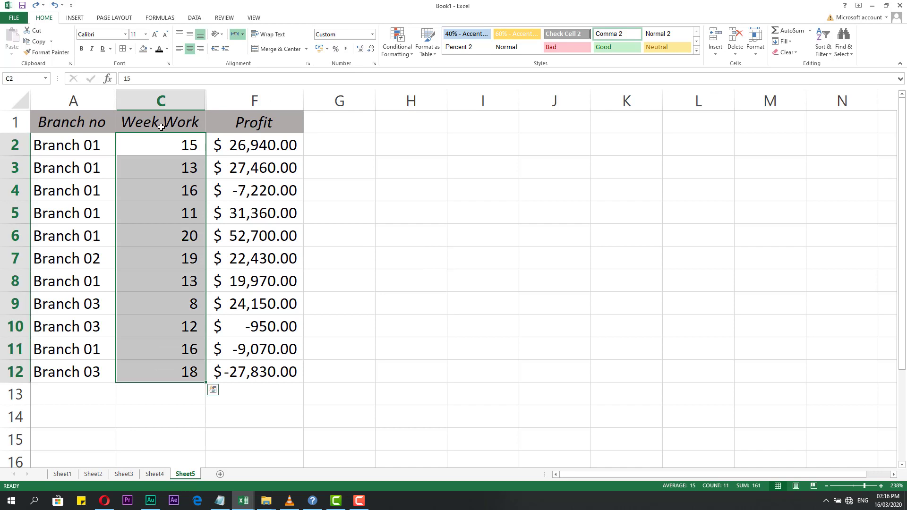
click(404, 51)
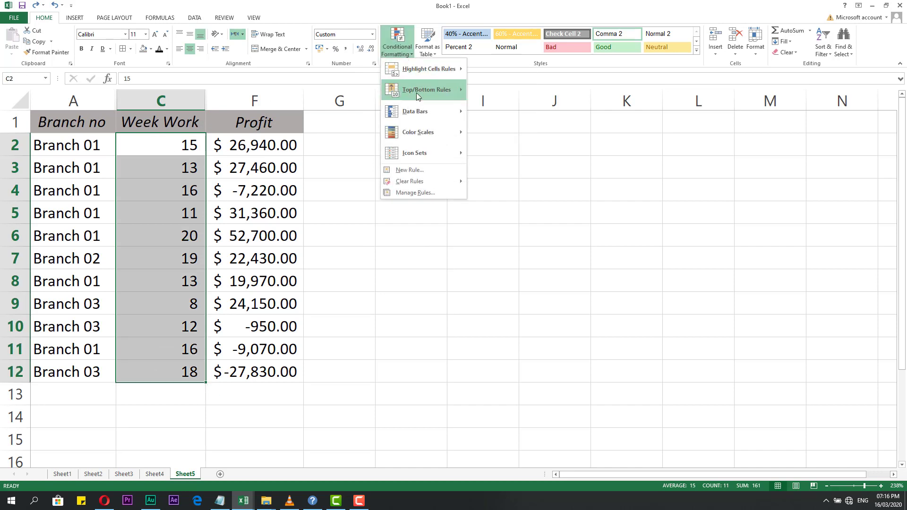
mouse_move(422, 70)
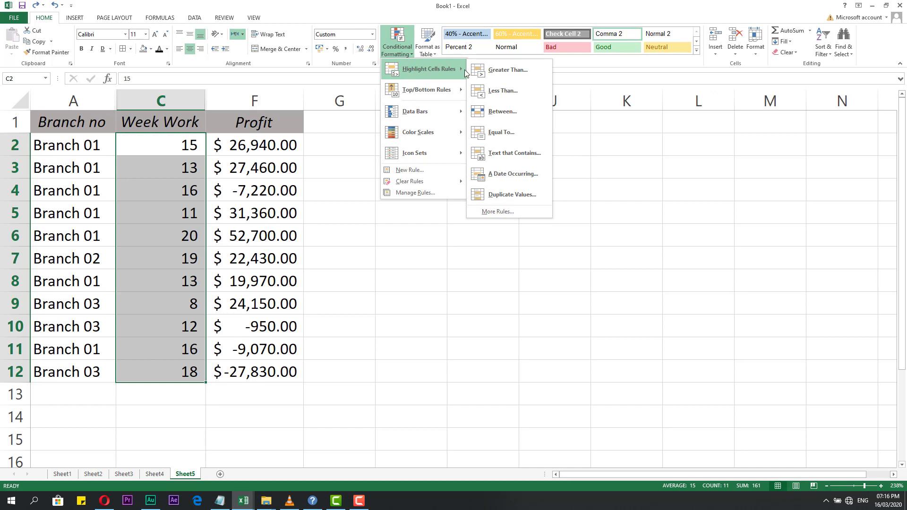
click(507, 71)
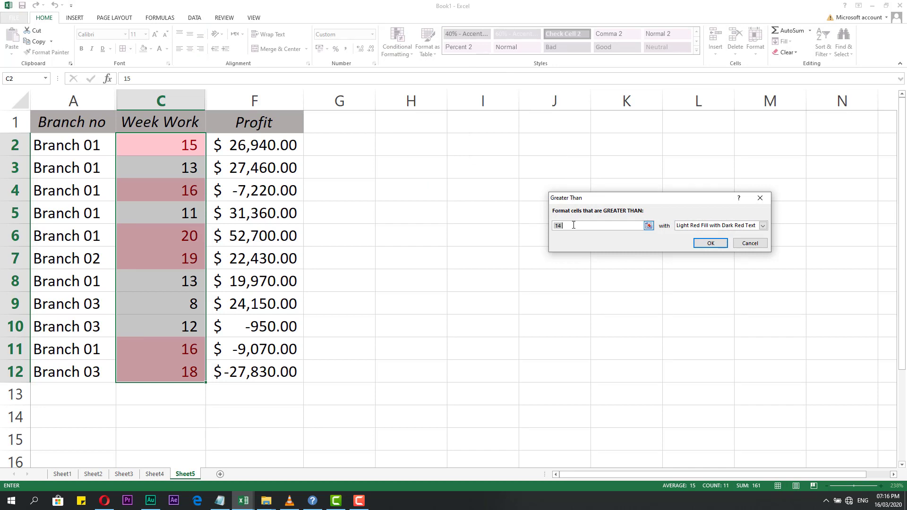
text(10)
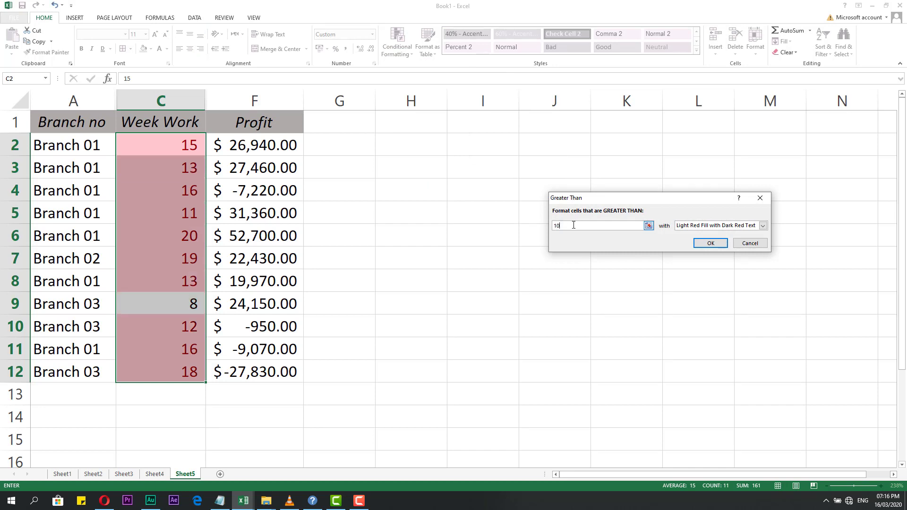
drag(587, 200, 587, 172)
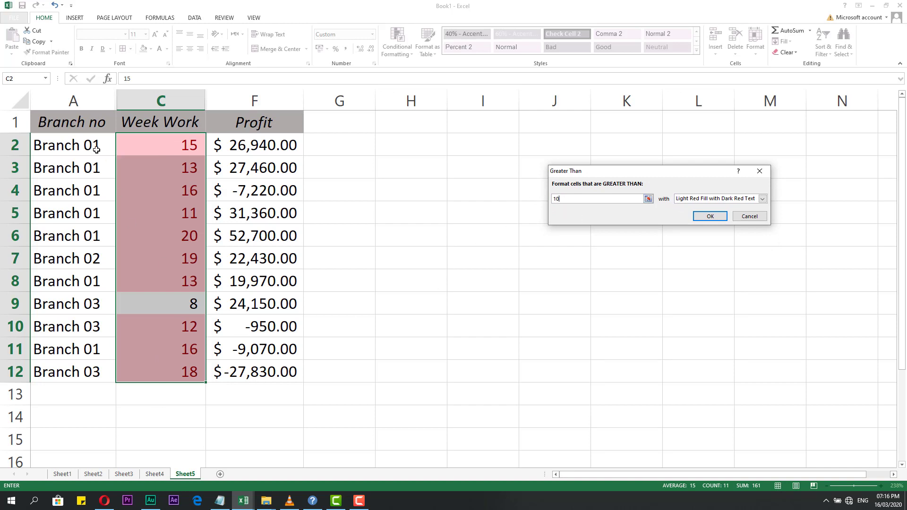
key(BackSpace)
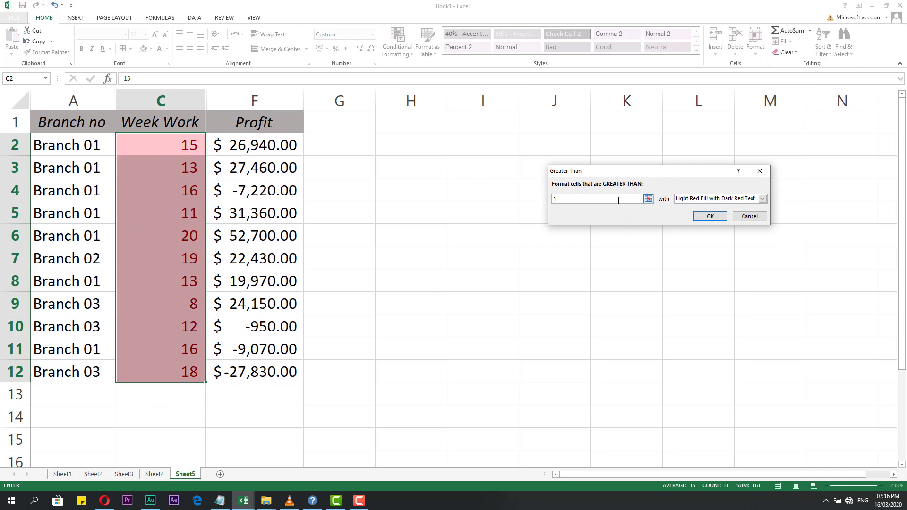
text(6)
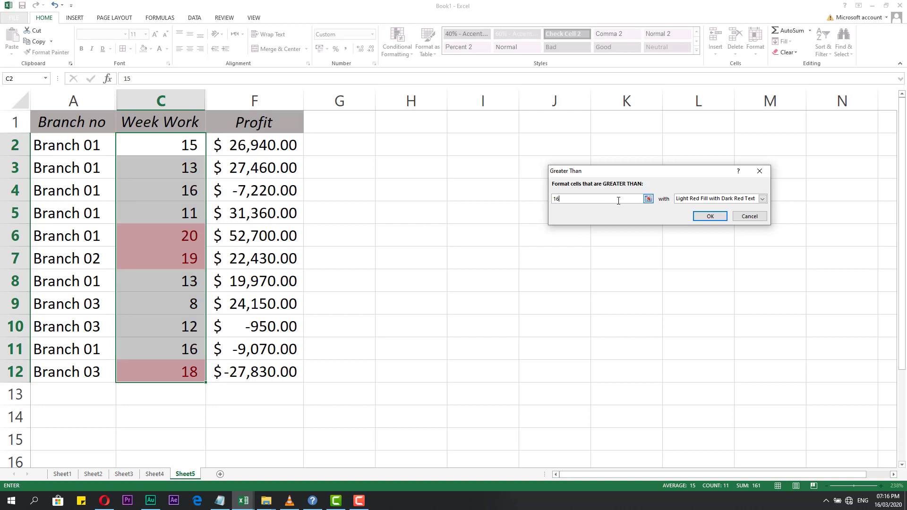
- Try the Yellow Fill with Dark Yellow Text, Red Text and Red Border formats for the Greater Than rule
click(762, 198)
click(714, 213)
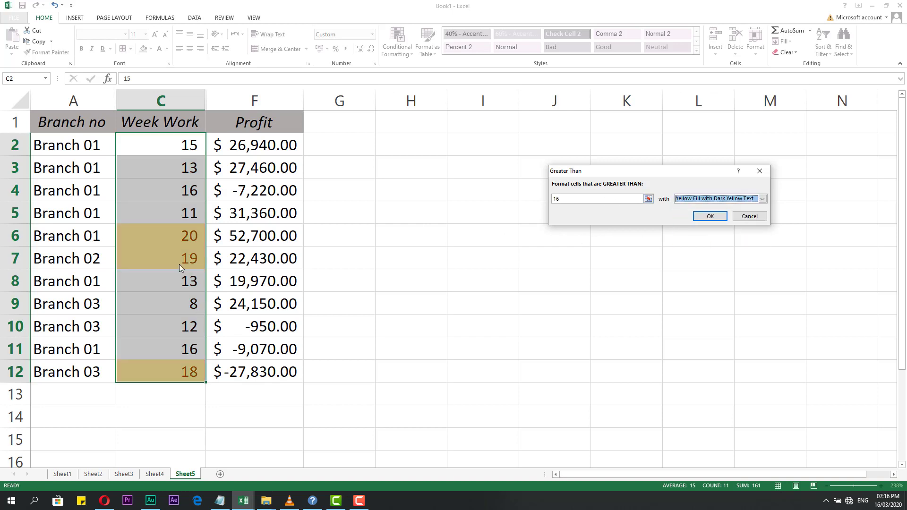
click(762, 198)
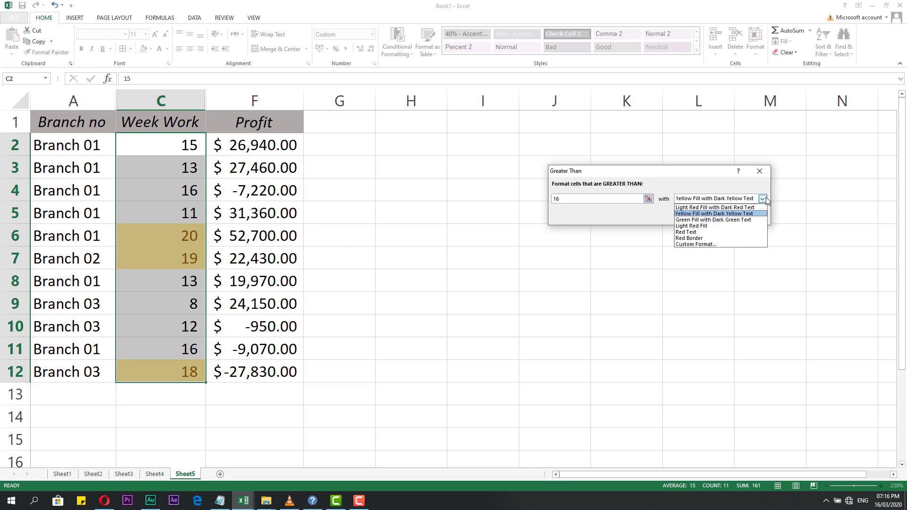
click(711, 232)
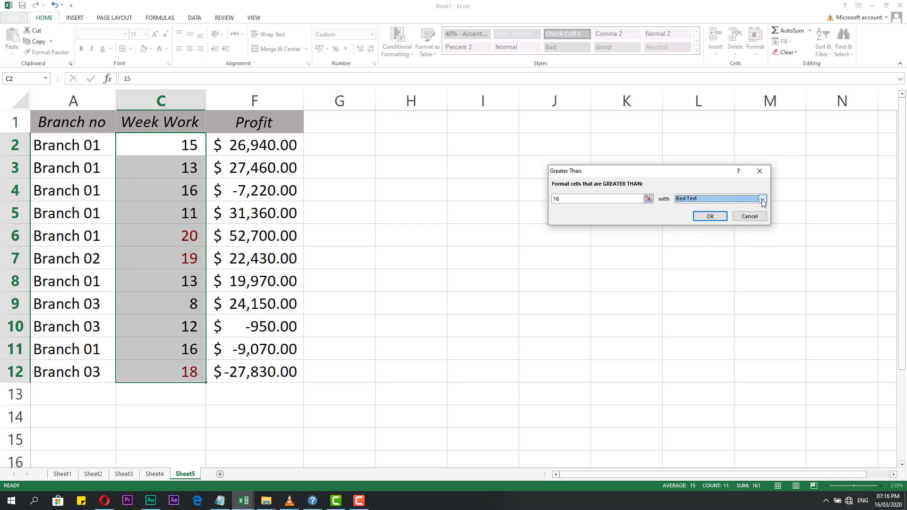
click(762, 198)
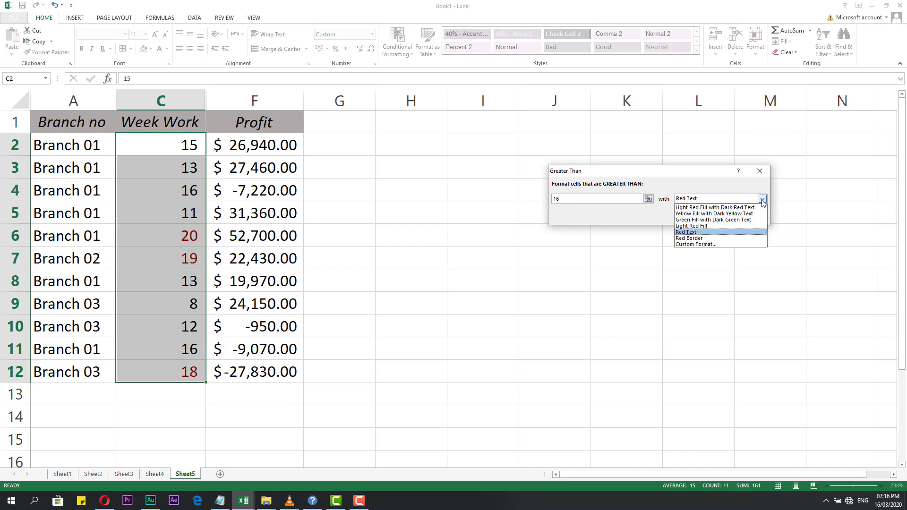
click(710, 238)
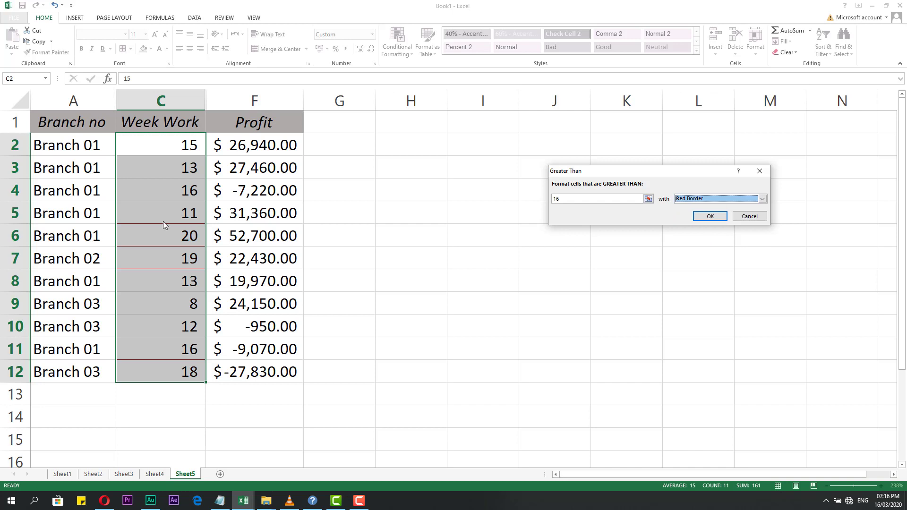
- Choose Green Fill with Dark Green Text as the format of the Greater Than rule
click(763, 198)
click(696, 221)
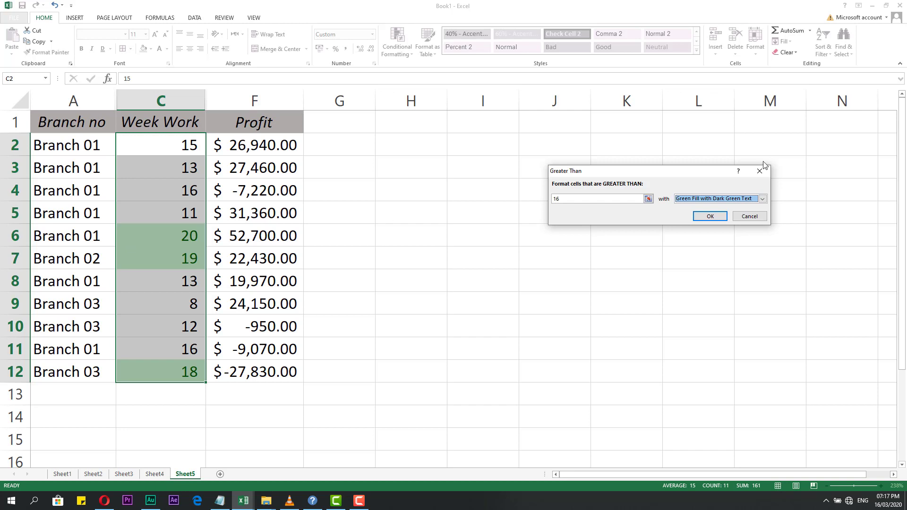
click(763, 199)
click(731, 248)
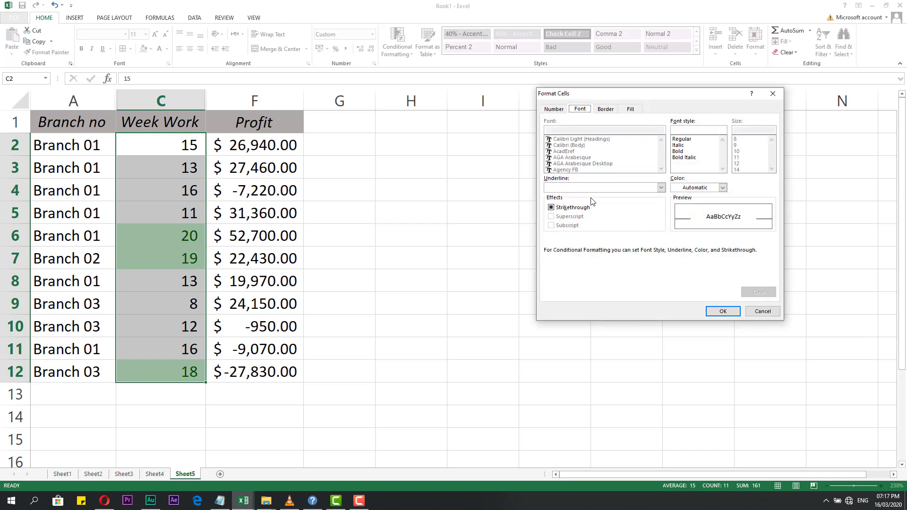
click(606, 109)
click(631, 109)
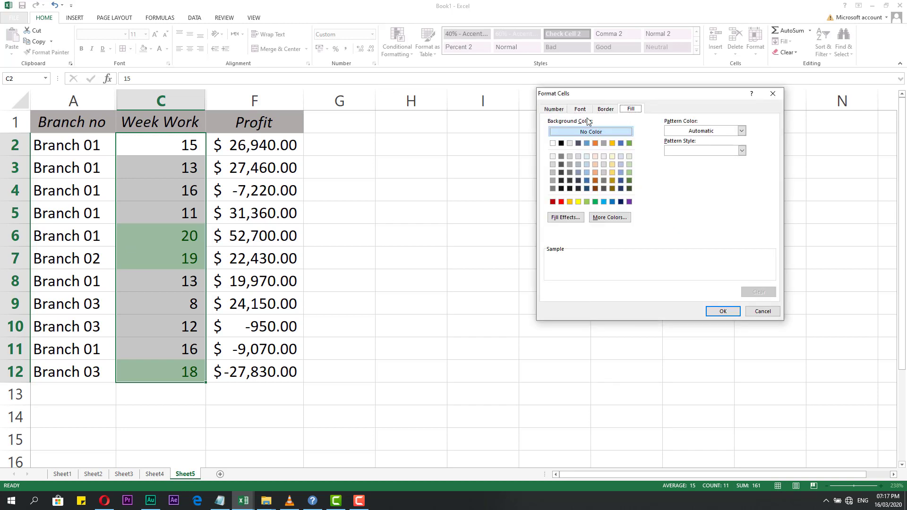
click(763, 311)
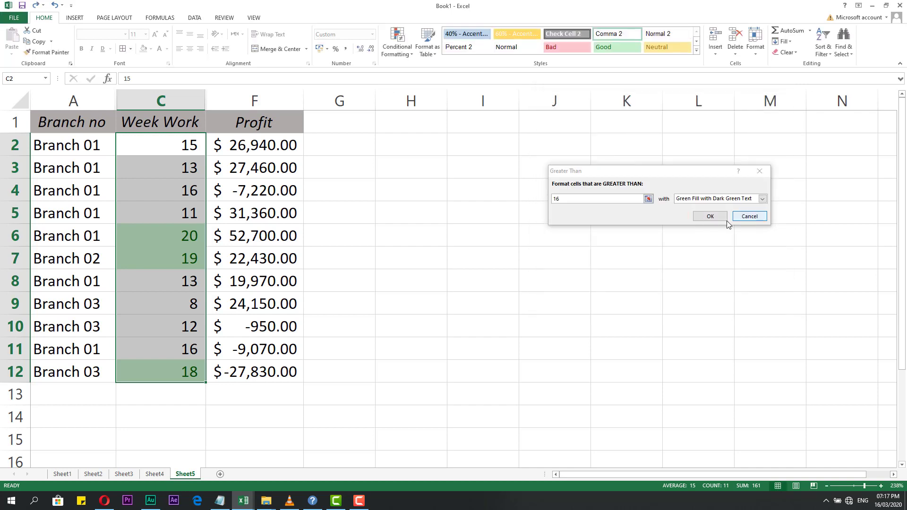
- Apply the configured Greater Than rule to the Week Work values and deselect the range
click(716, 219)
click(383, 300)
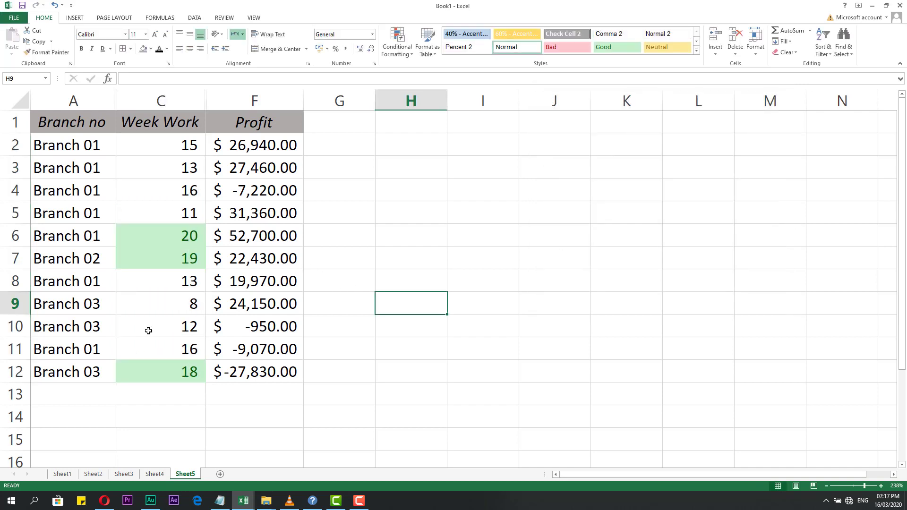
- Add the three-star Ratings icon set to the Week Work values in C2:C12
click(224, 204)
click(185, 191)
drag(162, 145, 156, 377)
click(413, 53)
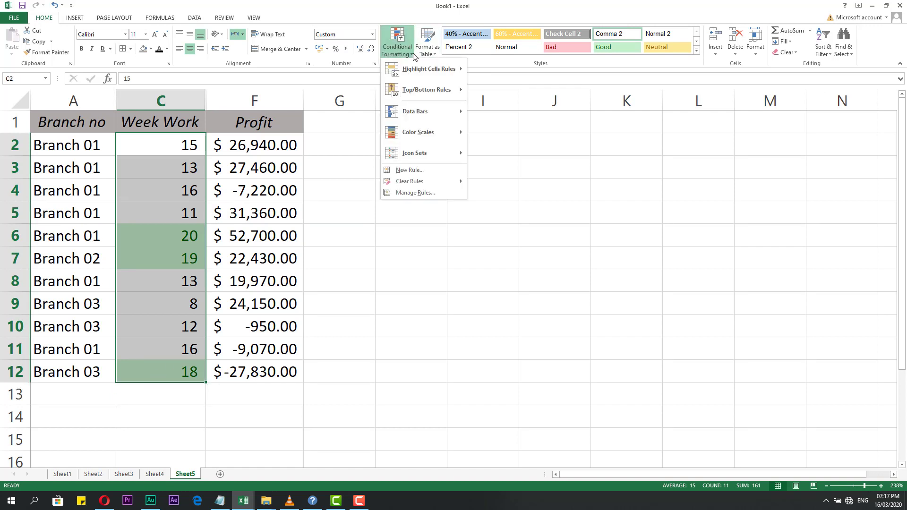
mouse_move(445, 158)
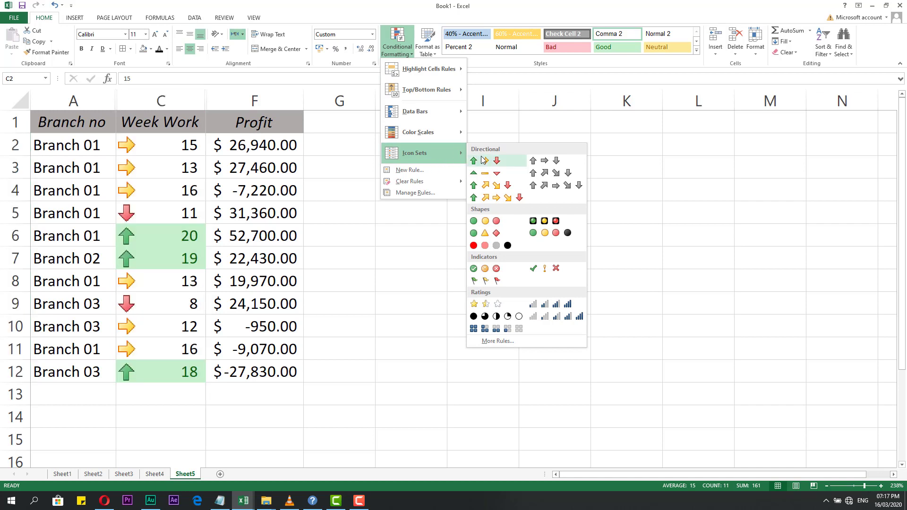
click(495, 308)
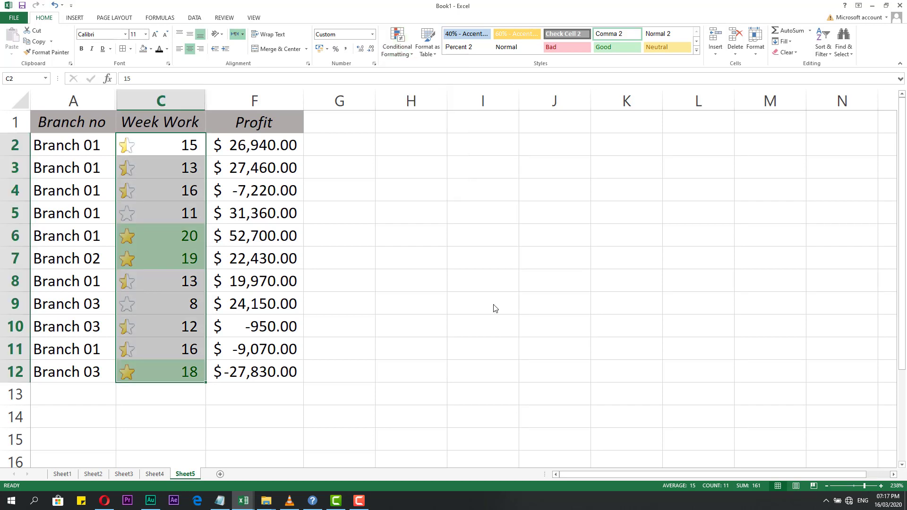
click(156, 215)
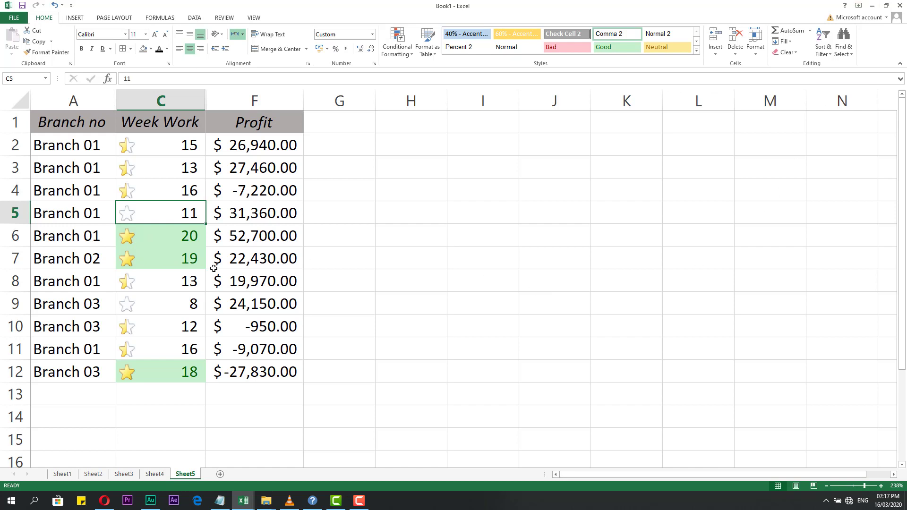
click(154, 274)
drag(152, 238, 152, 258)
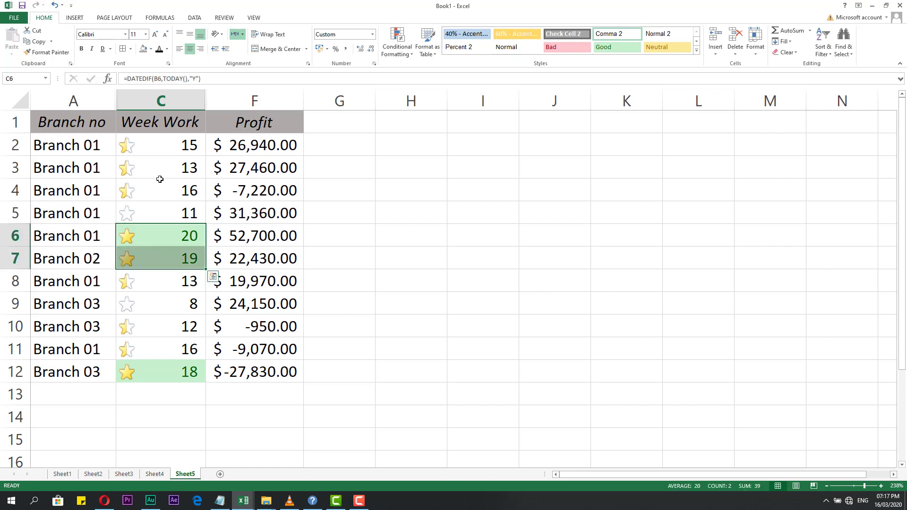
click(160, 182)
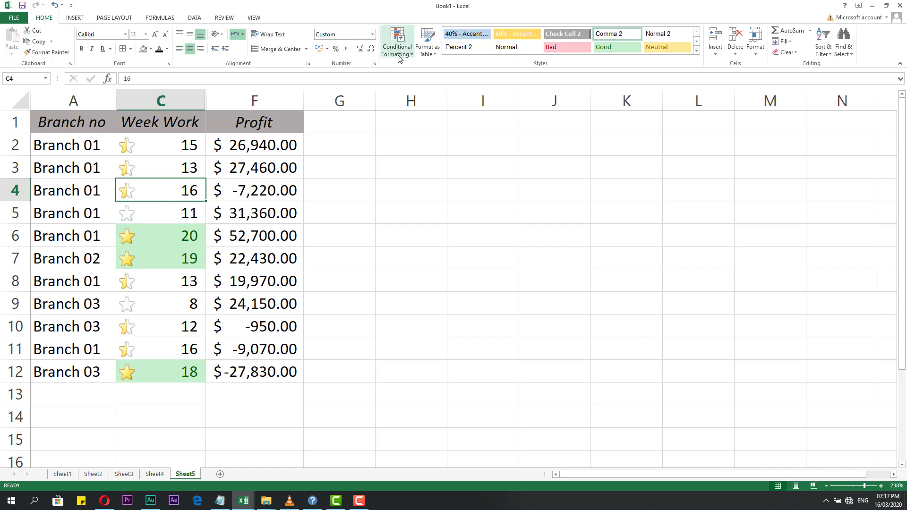
- Switch the Week Work values in C2:C12 to the directional icon set with three triangles
click(149, 148)
drag(132, 145, 145, 369)
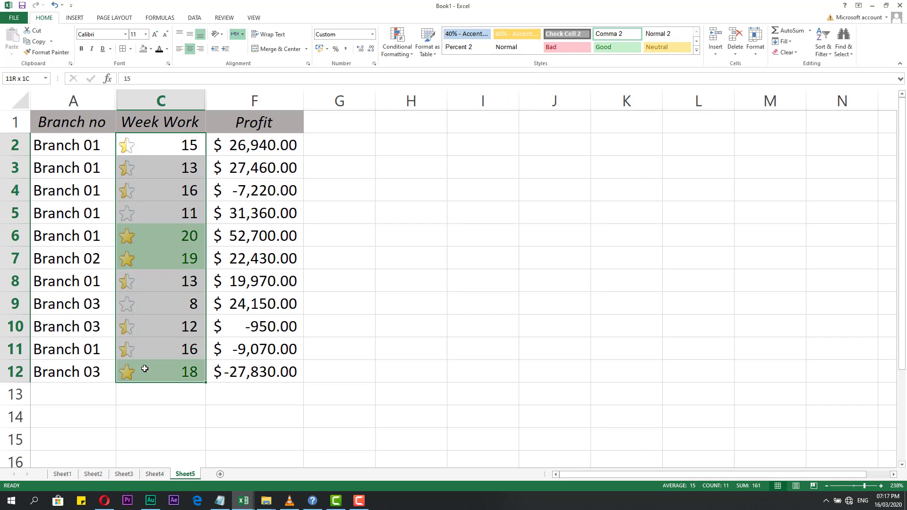
click(410, 60)
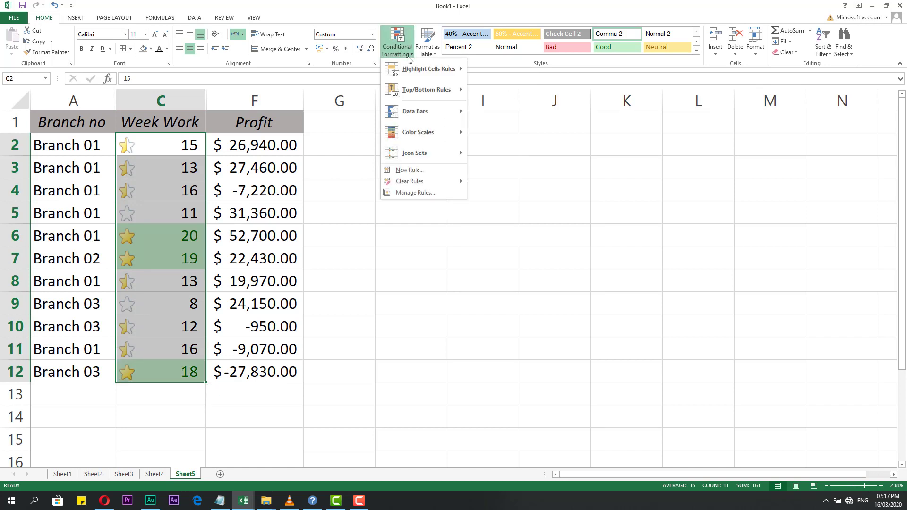
mouse_move(420, 116)
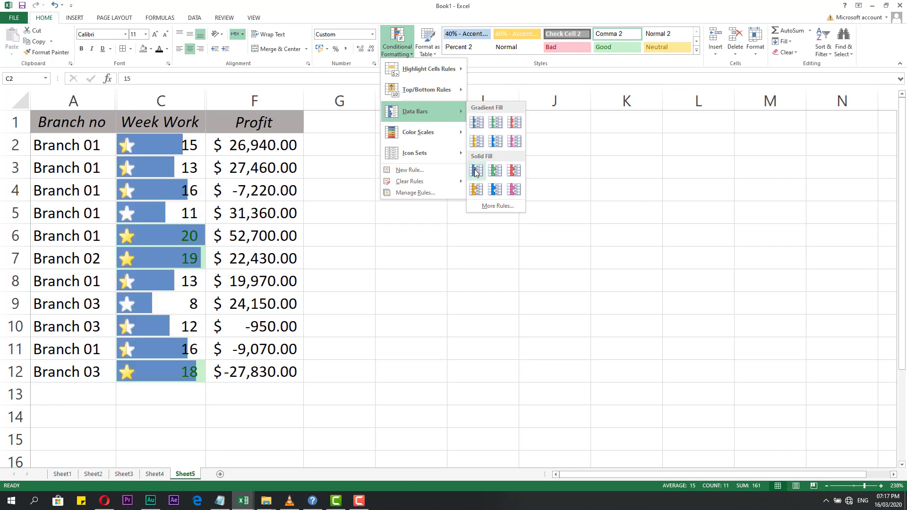
mouse_move(437, 136)
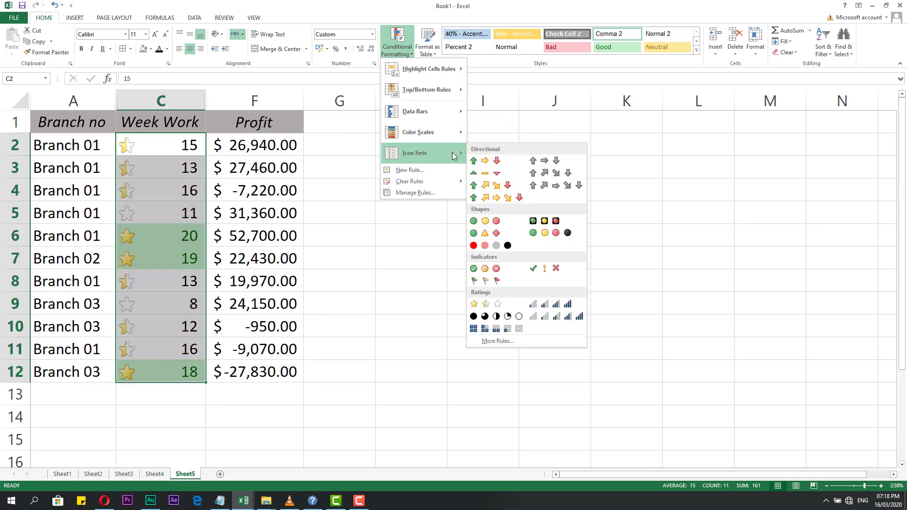
click(491, 177)
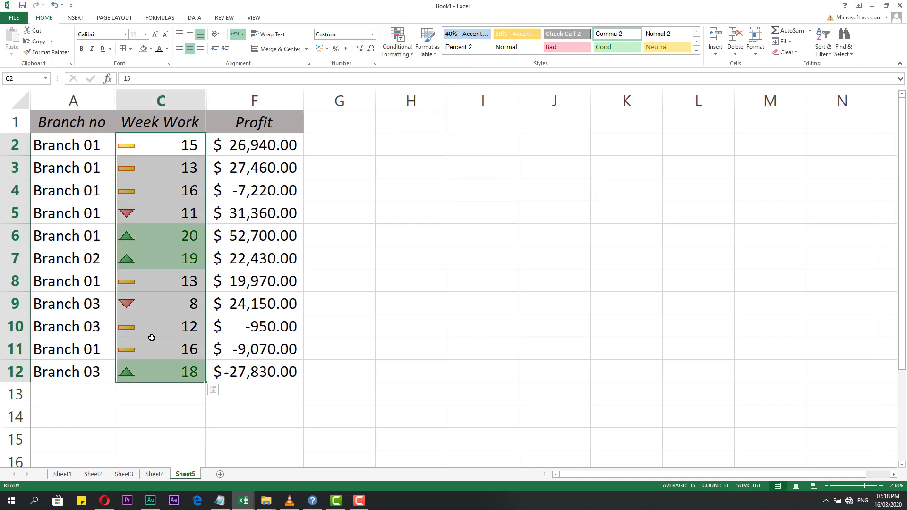
- Open the conditional formatting rules manager for the Week Work selection and review its Icon Set and Cell Value > 16 rules
click(410, 55)
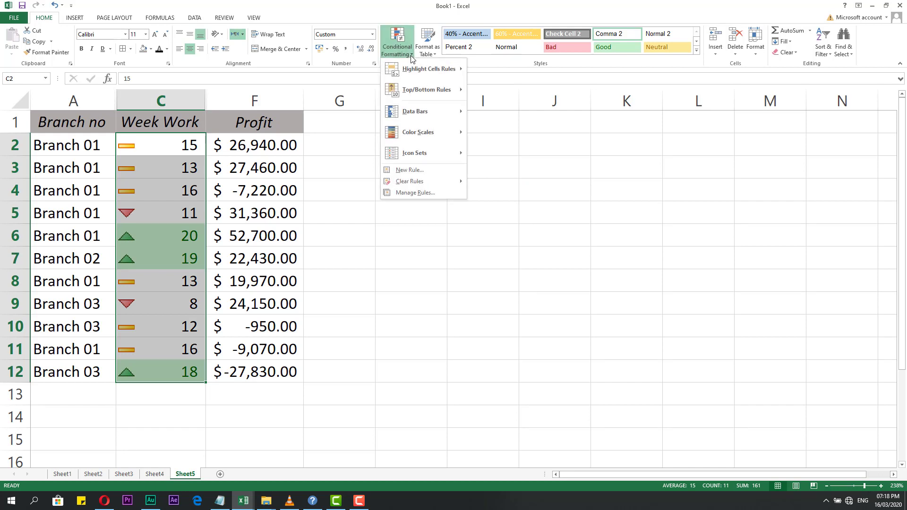
click(408, 193)
click(557, 199)
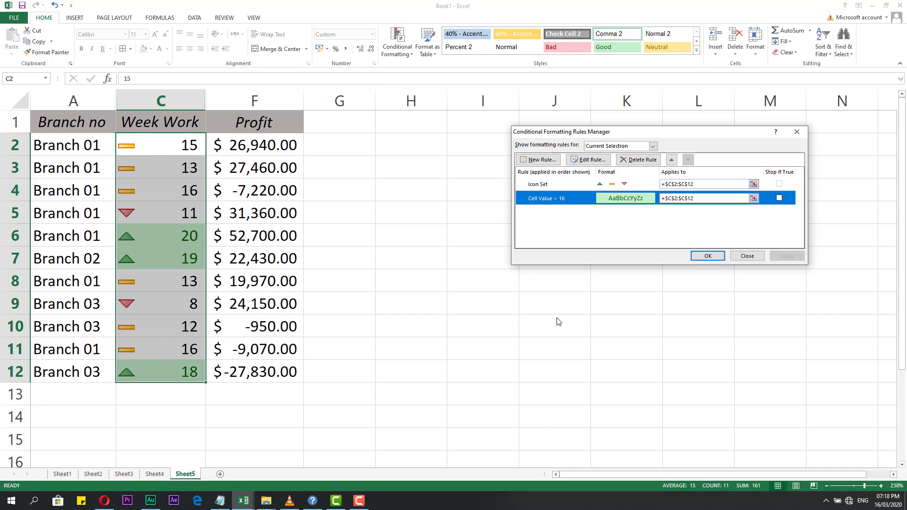
click(538, 187)
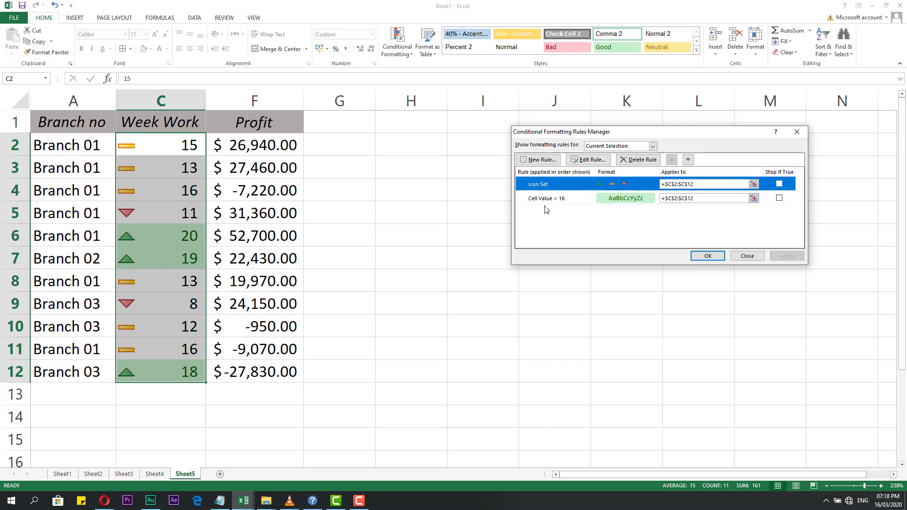
click(545, 201)
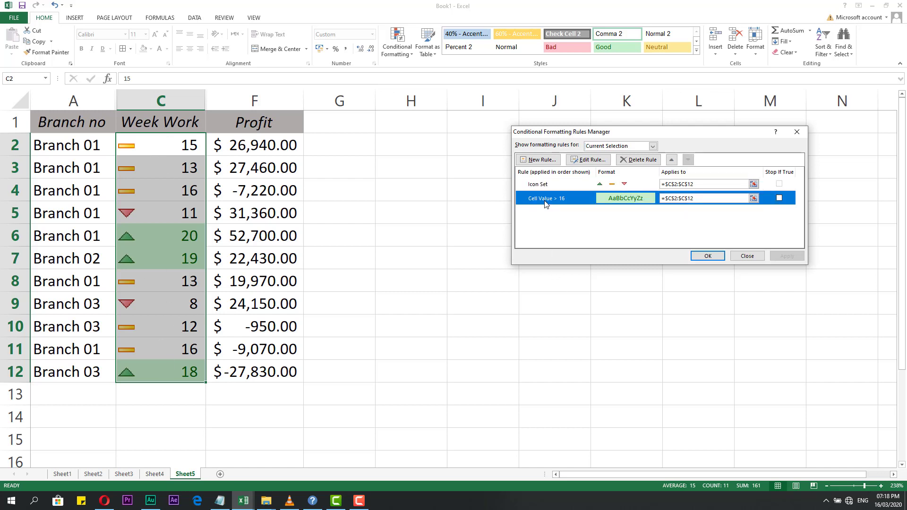
- Edit the Icon Set rule so that the Week Work cells show the icon only
click(598, 184)
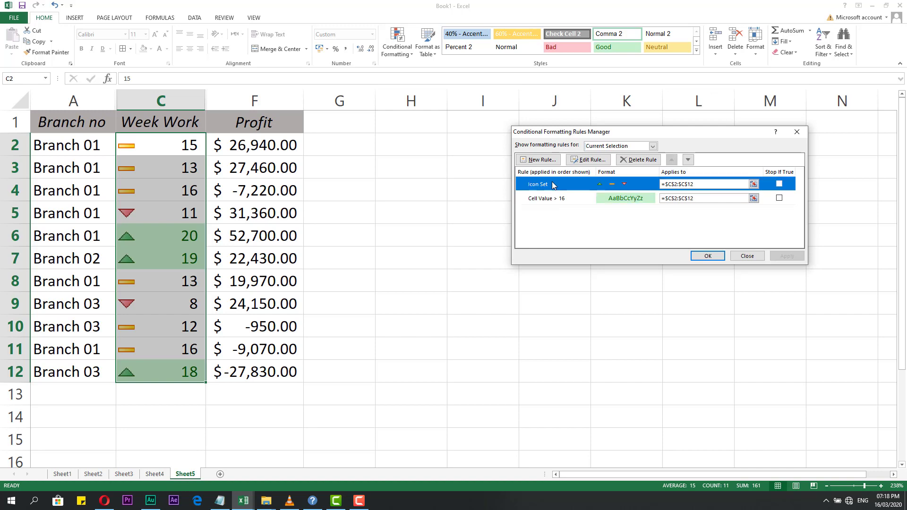
click(591, 159)
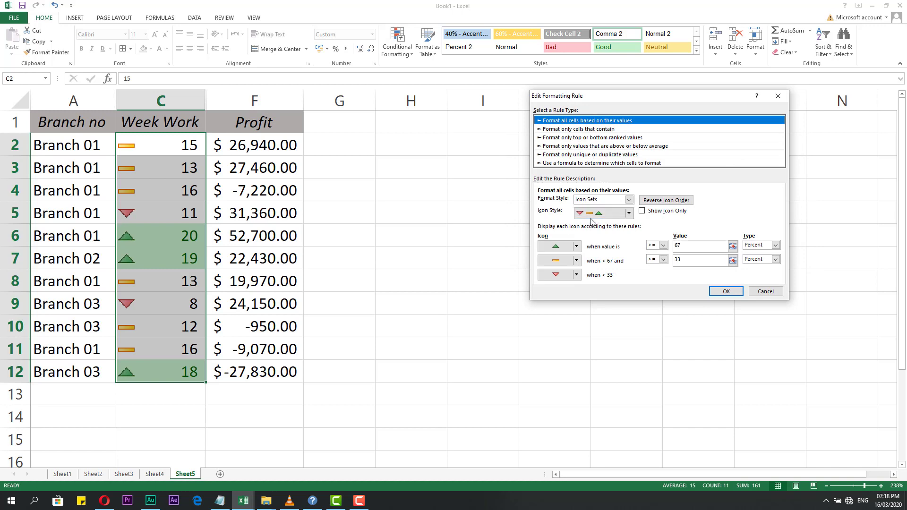
click(582, 130)
click(582, 122)
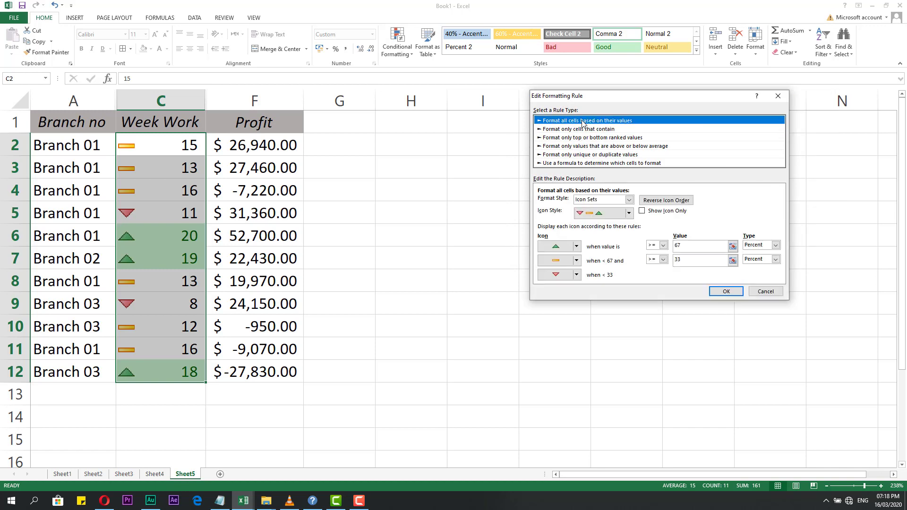
click(642, 211)
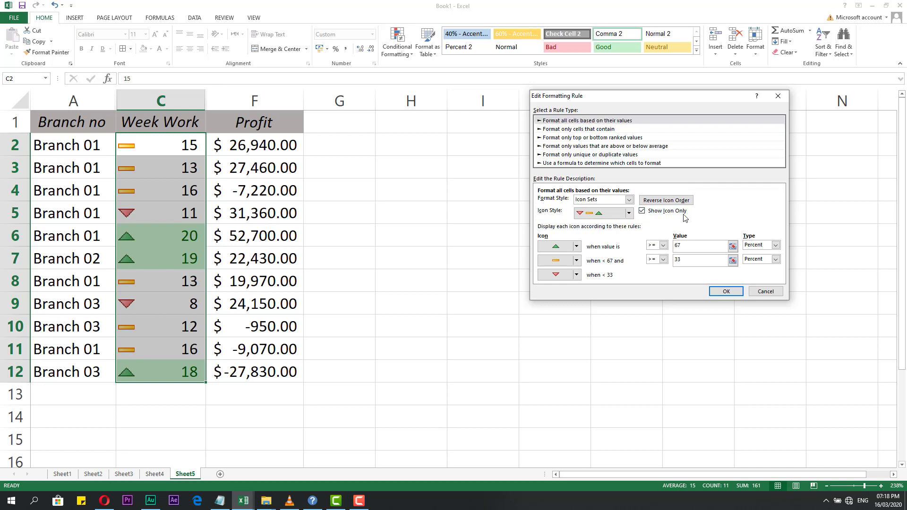
click(726, 292)
- Inspect the settings of the Cell Value > 16 rule and leave them without saving any edit
click(574, 200)
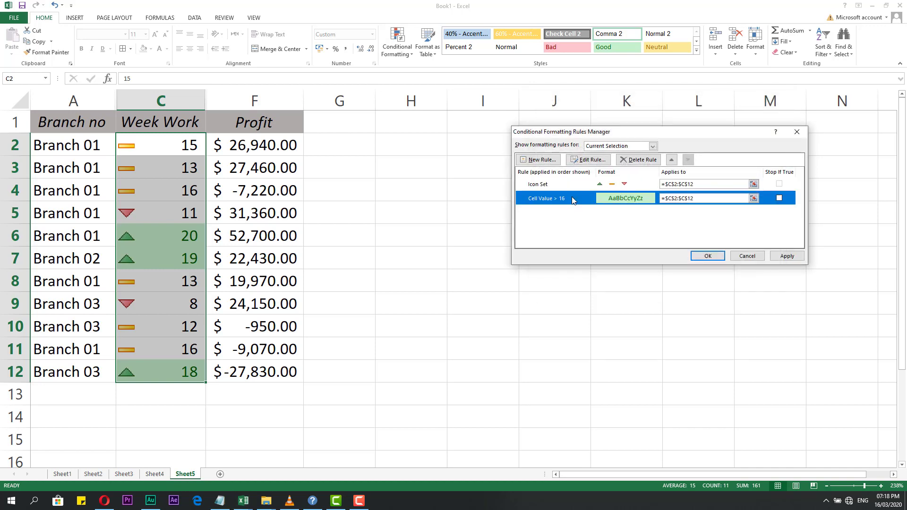
click(595, 164)
click(763, 271)
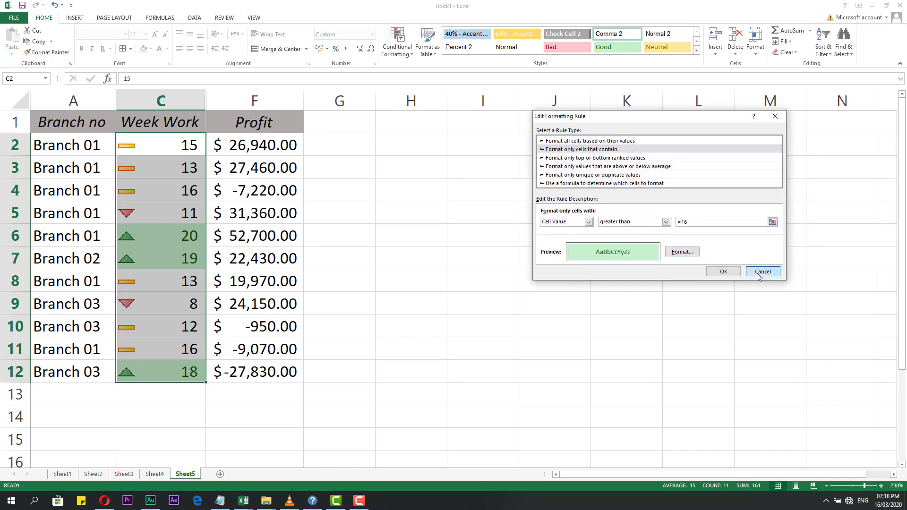
- Delete the Cell Value > 16 rule and apply the changes to the Week Work rules
click(572, 187)
click(570, 199)
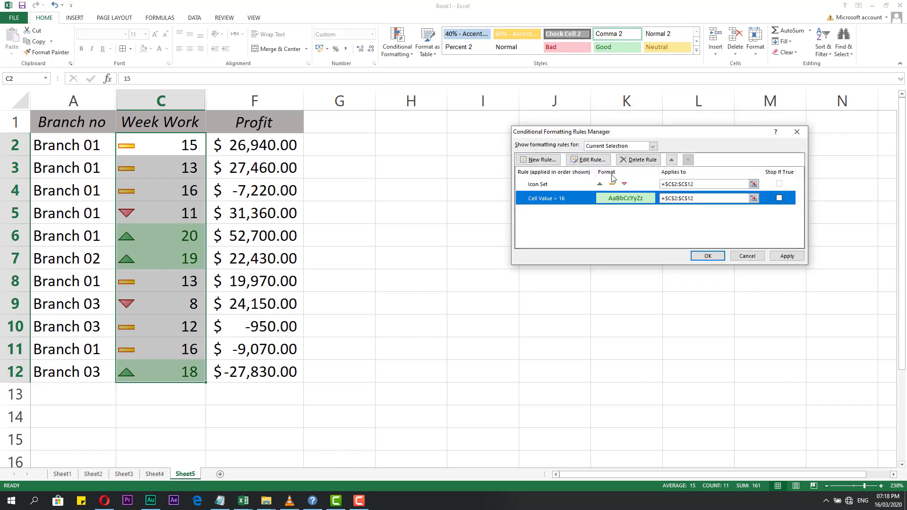
click(626, 161)
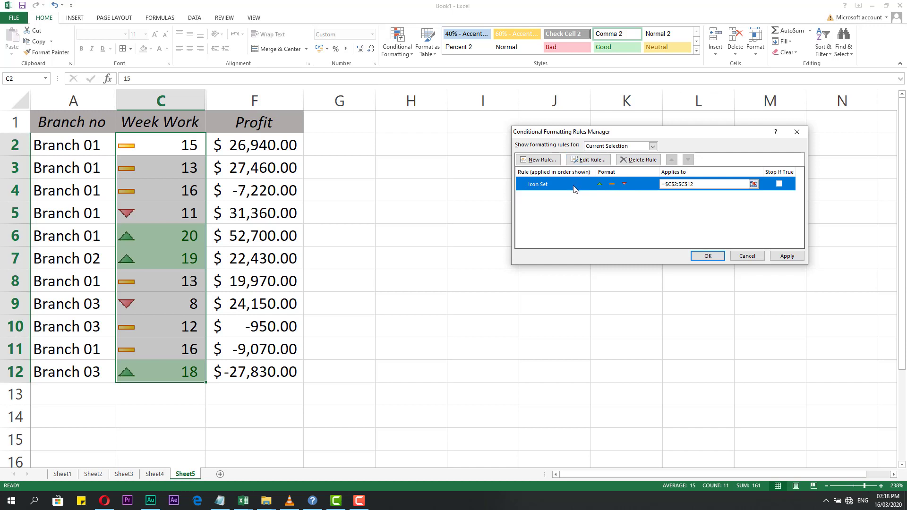
click(711, 257)
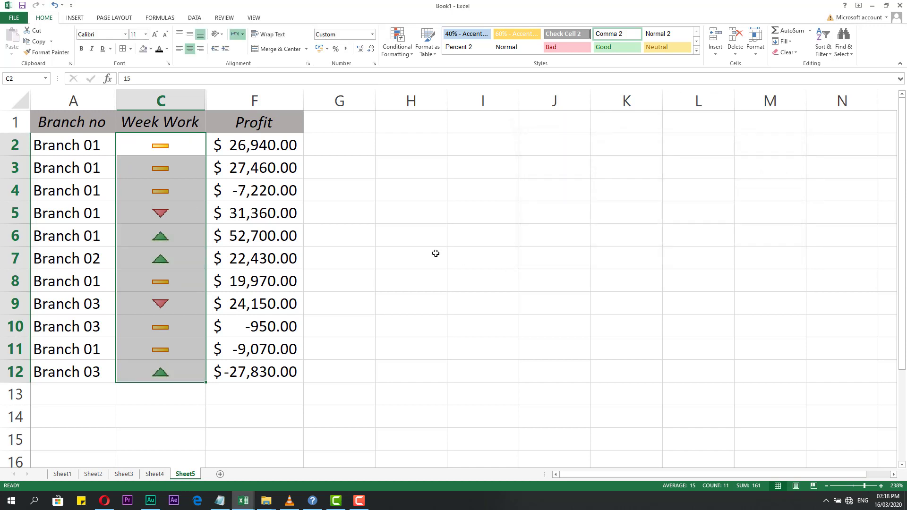
click(371, 233)
drag(151, 146, 157, 284)
drag(160, 323, 161, 375)
click(172, 304)
click(142, 152)
drag(142, 152, 154, 366)
click(156, 341)
drag(174, 147, 180, 372)
click(185, 143)
- Clear all conditional formatting rules from the Week Work values in C2:C12 and deselect the range
drag(185, 142, 184, 362)
click(397, 43)
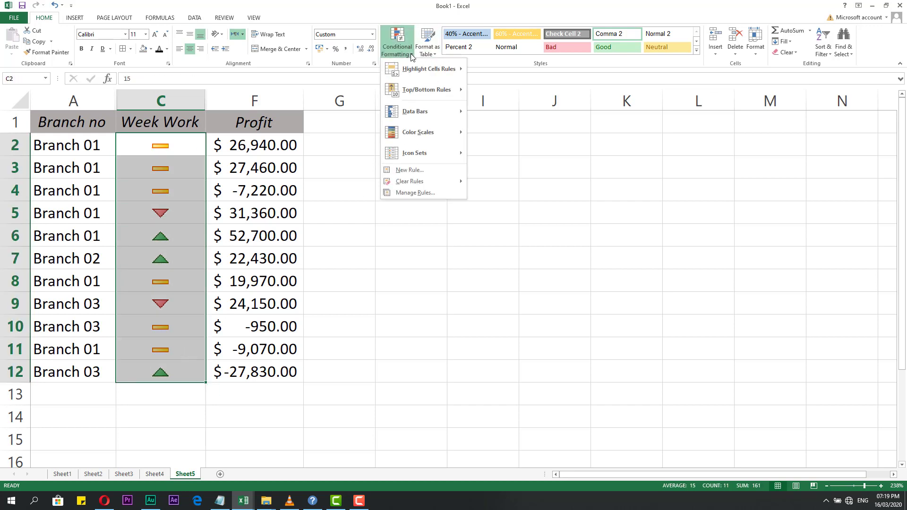
mouse_move(404, 184)
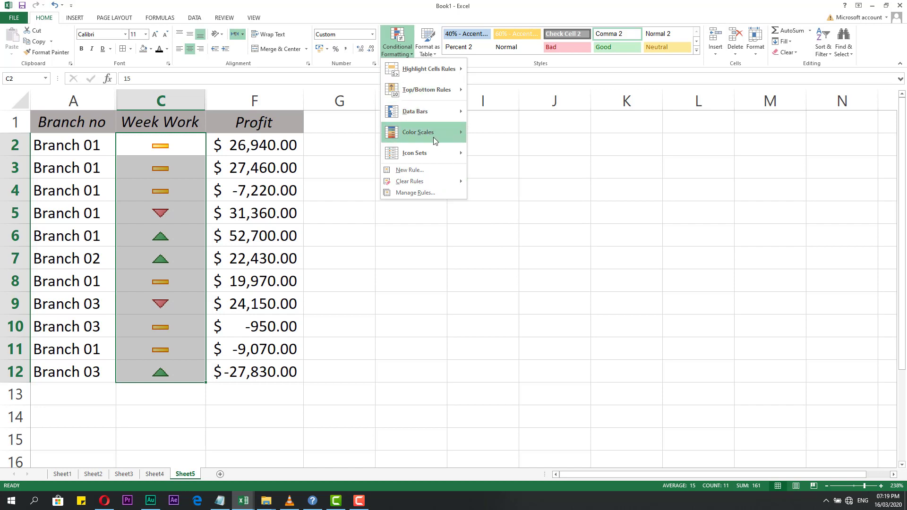
mouse_move(454, 181)
click(515, 184)
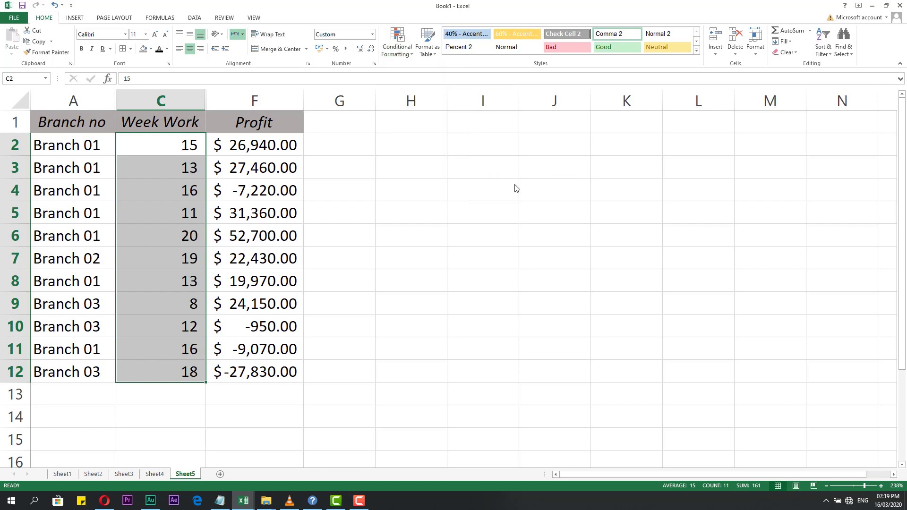
click(358, 239)
click(500, 237)
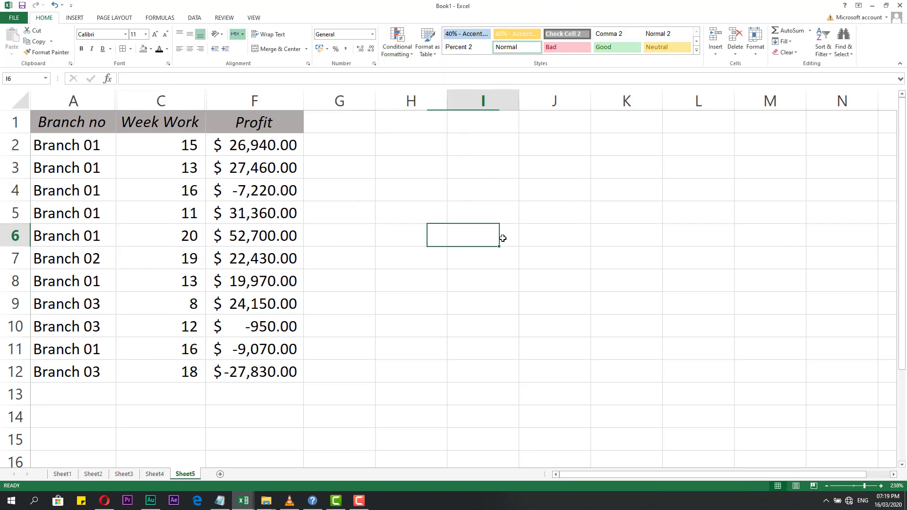
click(475, 183)
click(408, 169)
- Start a new formatting rule for the Profit values in F2:F12 that formats all cells based on their values
drag(279, 140, 285, 373)
click(410, 52)
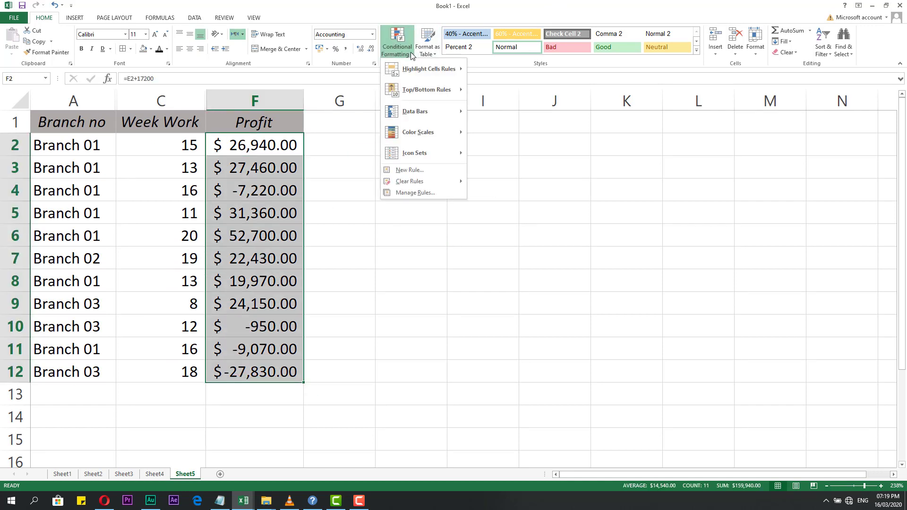
click(434, 173)
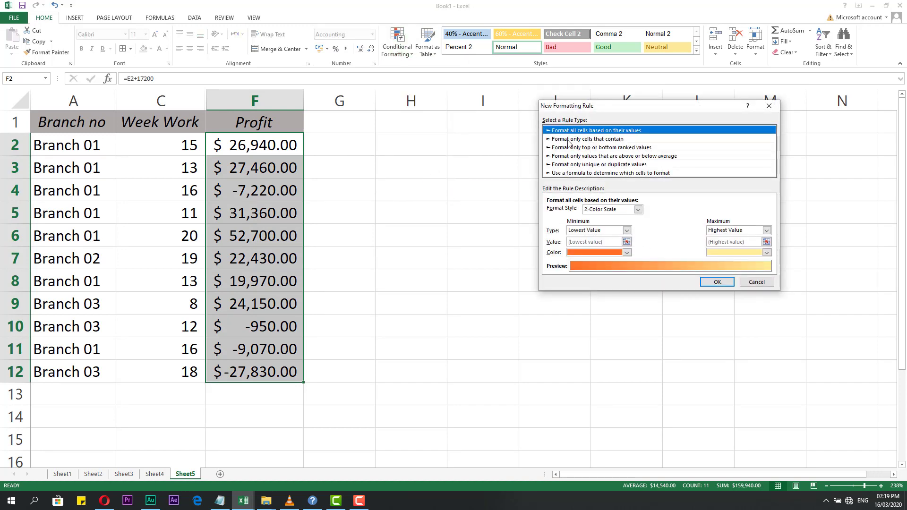
click(570, 140)
click(572, 132)
- Try the 3-Color Scale, Data Bar and 2-Color Scale format styles for the new Profit rule
click(638, 210)
click(607, 223)
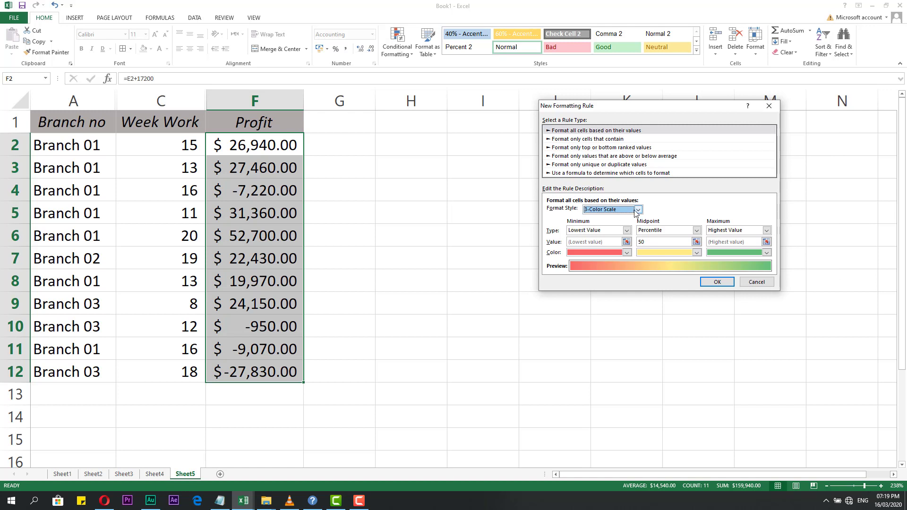
click(637, 211)
click(607, 230)
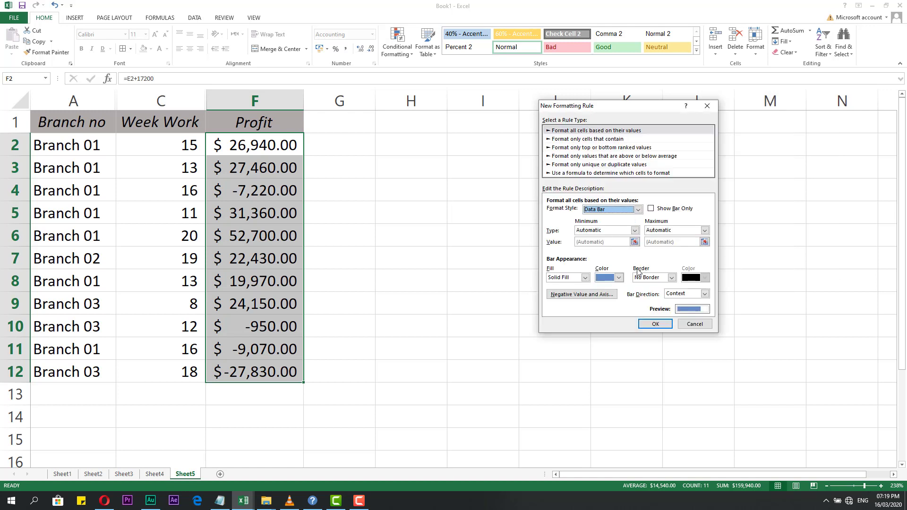
click(638, 209)
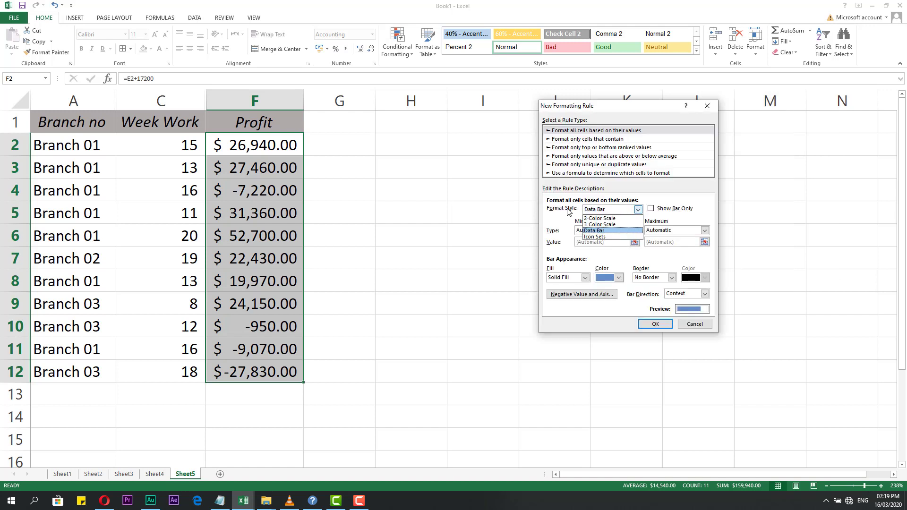
click(605, 219)
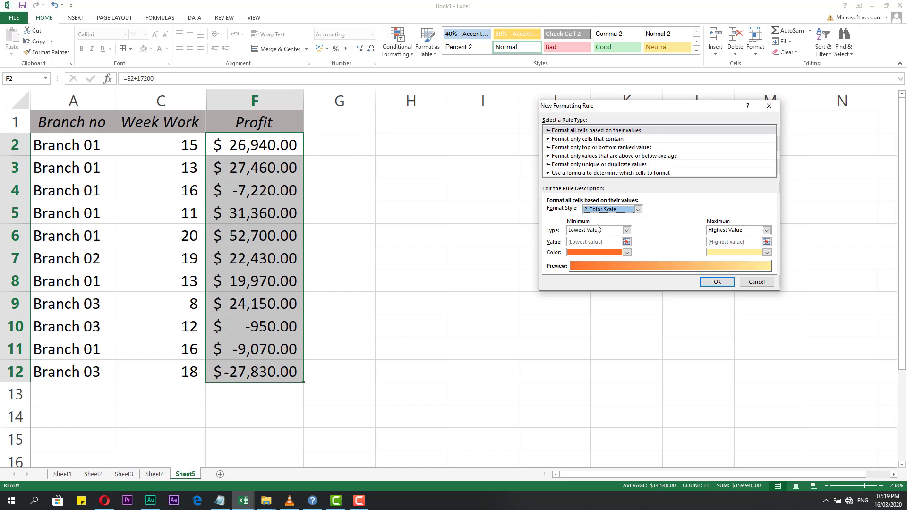
- Try orange and red as the minimum color of the 2-Color Scale, and discard the new Profit rule
click(627, 253)
click(610, 273)
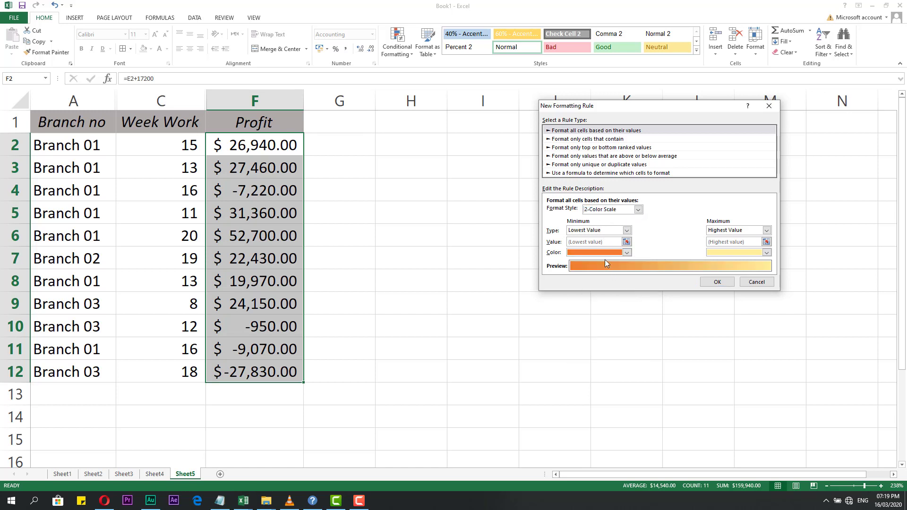
click(609, 253)
click(580, 325)
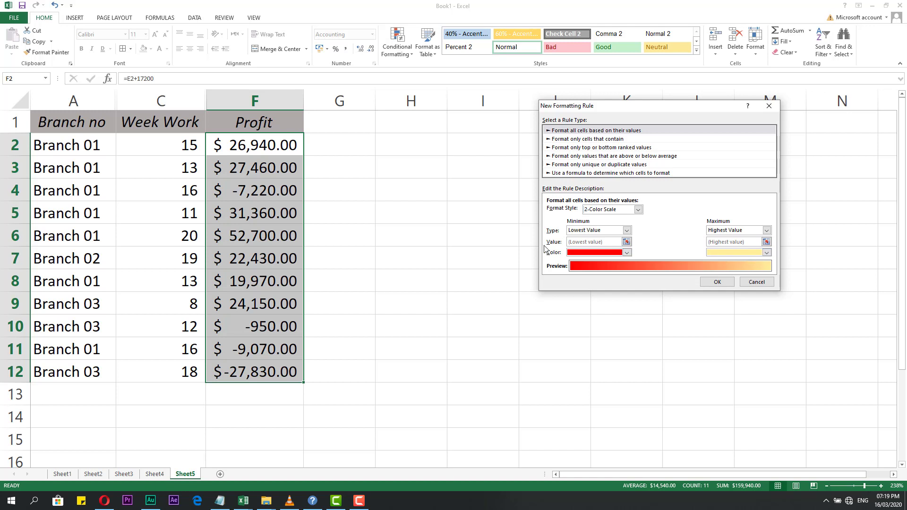
click(758, 283)
click(421, 206)
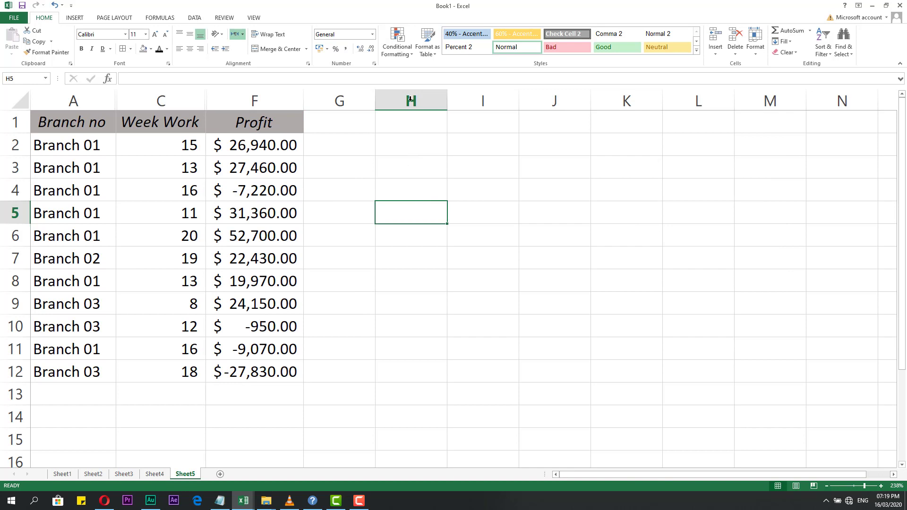
click(407, 57)
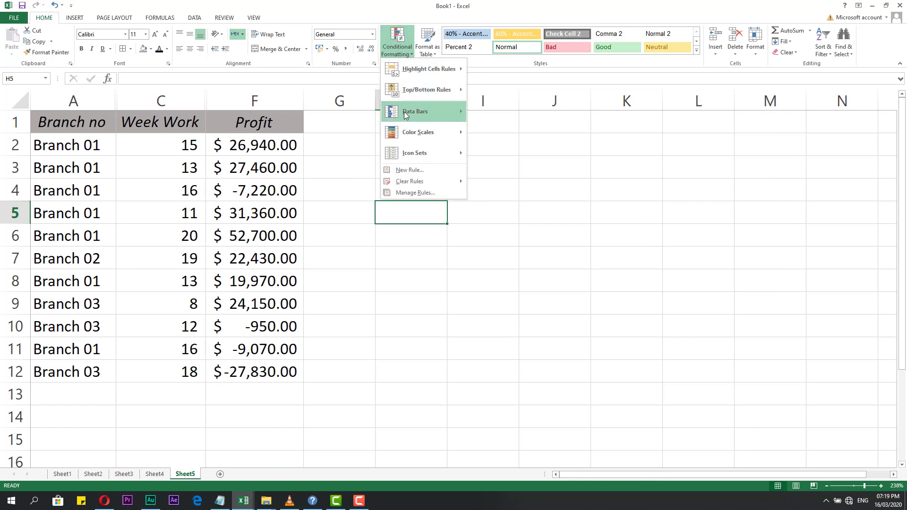
mouse_move(420, 100)
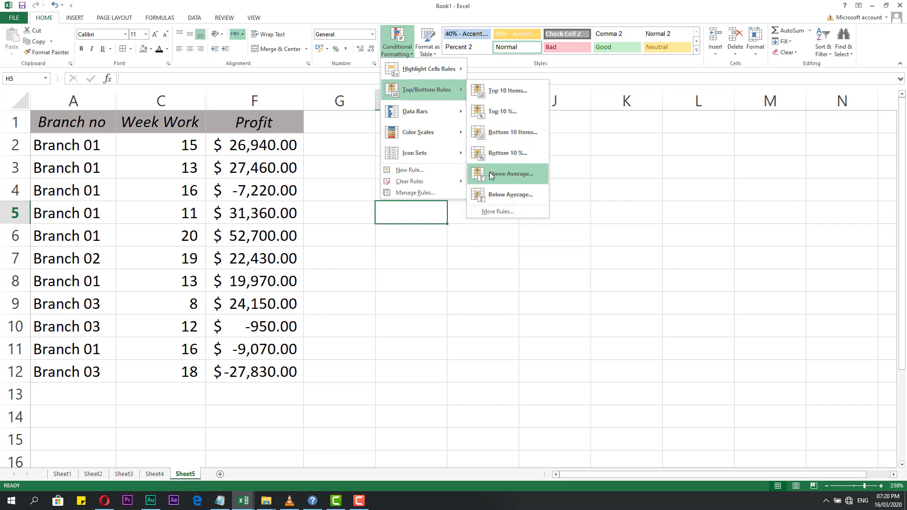
click(235, 173)
click(237, 145)
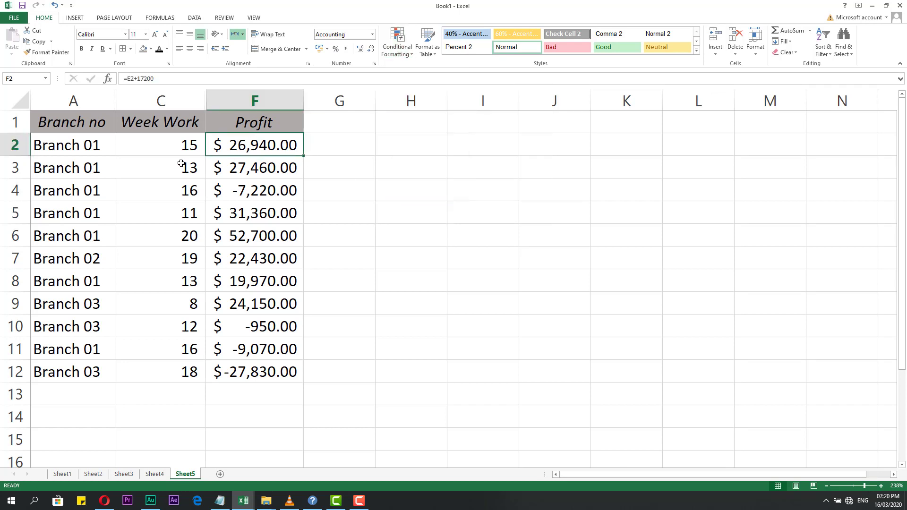
click(182, 163)
click(168, 147)
click(171, 214)
click(177, 179)
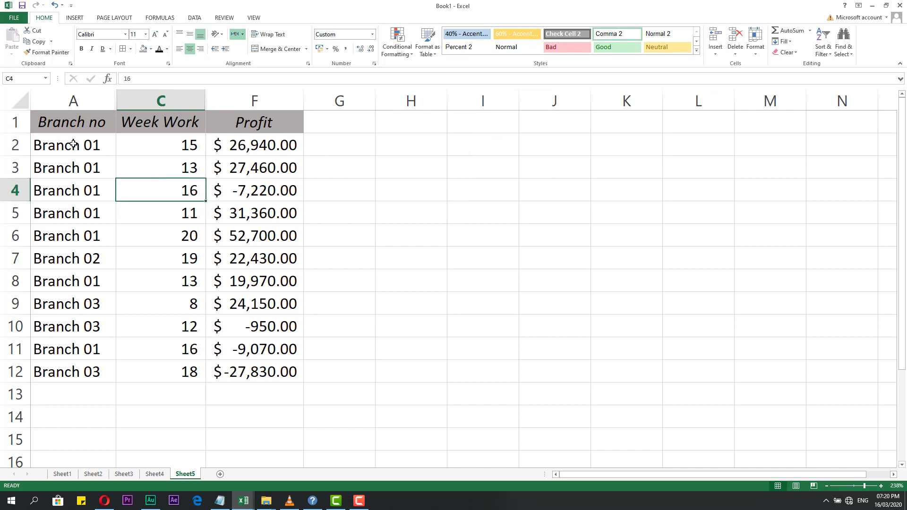
- Start an Equal To highlight rule for the Branch no values in A2:A12
drag(86, 144, 113, 211)
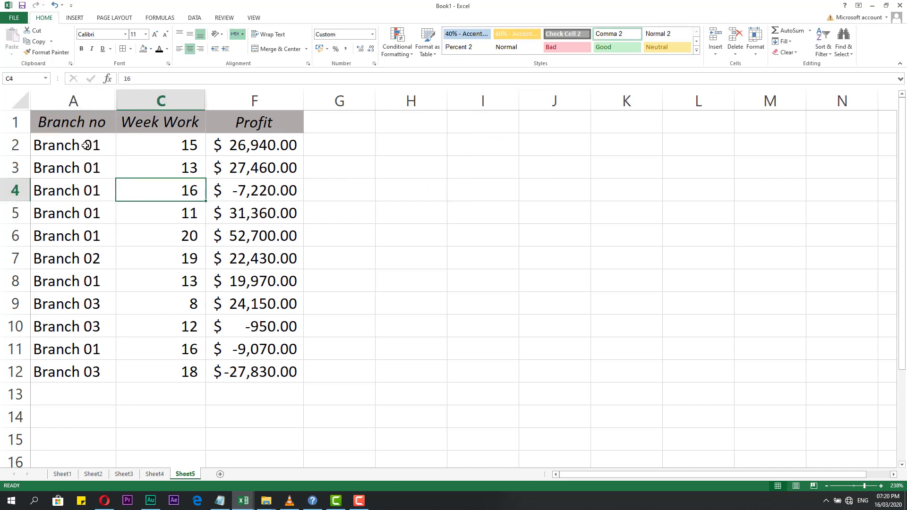
drag(85, 144, 51, 369)
click(408, 55)
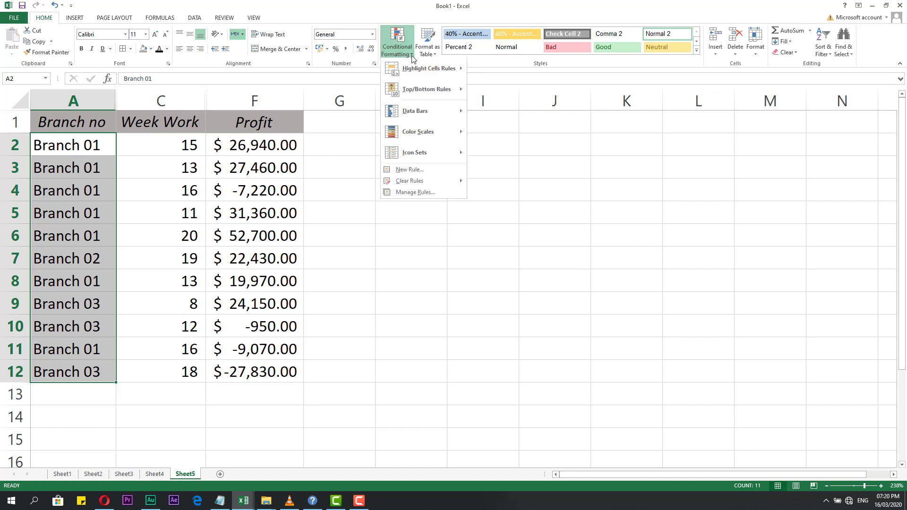
mouse_move(417, 71)
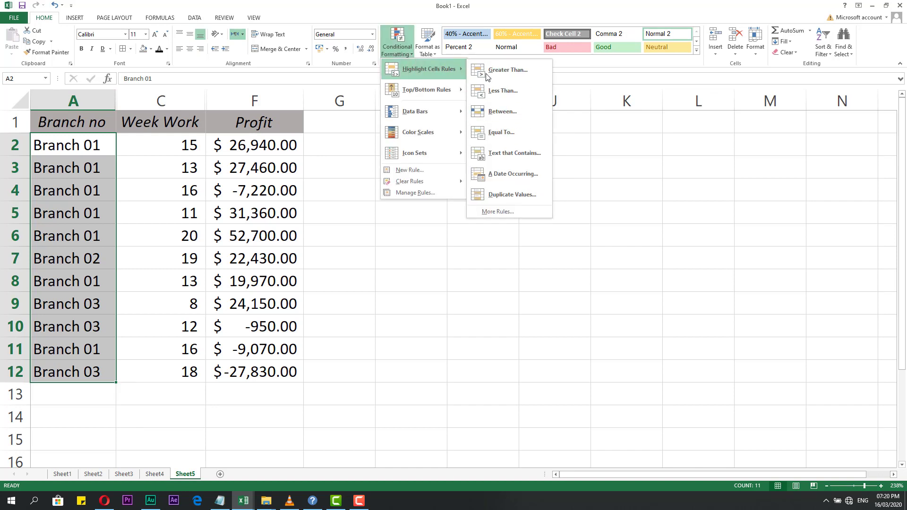
click(510, 137)
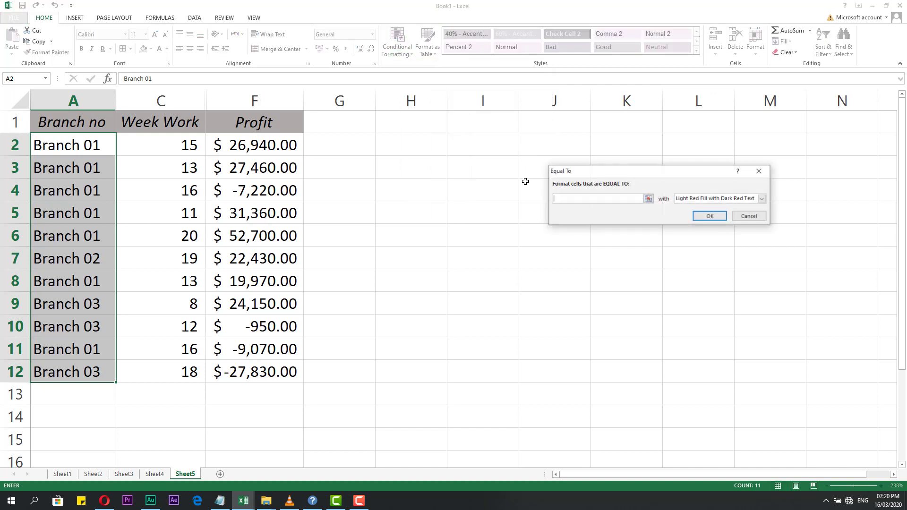
- Try cell A7 as the comparison value with Light Red Fill in the Equal To rule
click(648, 200)
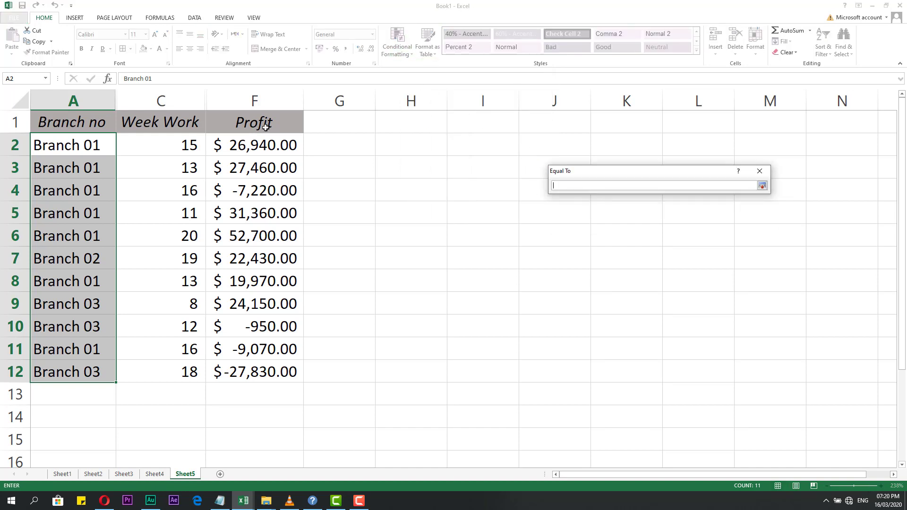
click(86, 259)
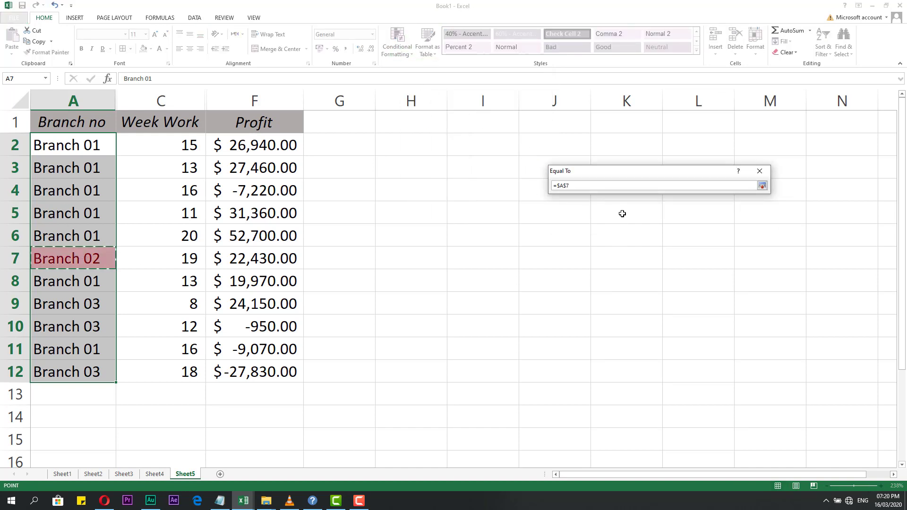
key(Return)
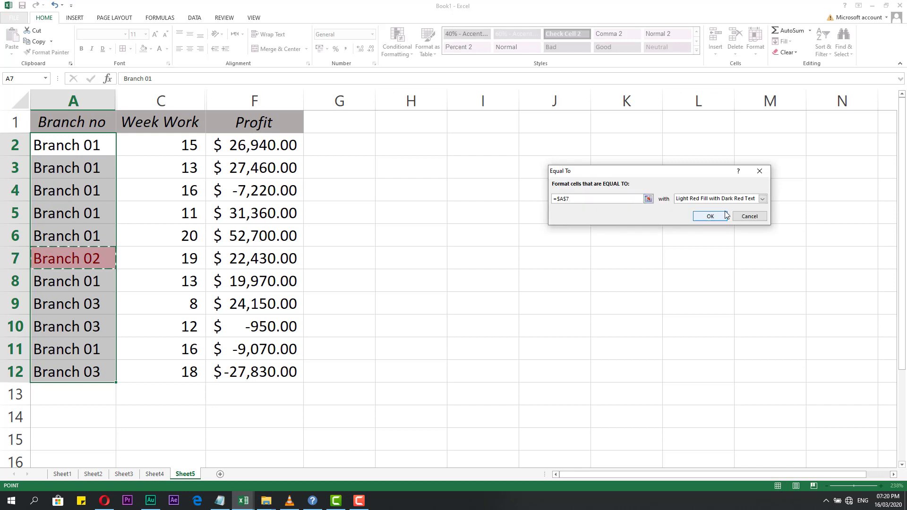
click(762, 199)
click(695, 226)
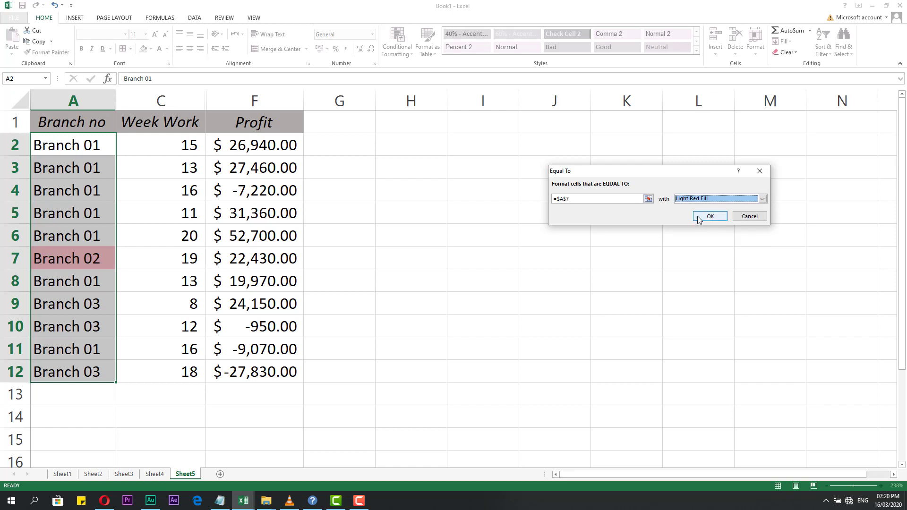
- Set the Equal To comparison to cell A4 and apply the rule with Yellow Fill with Dark Yellow Text
click(649, 199)
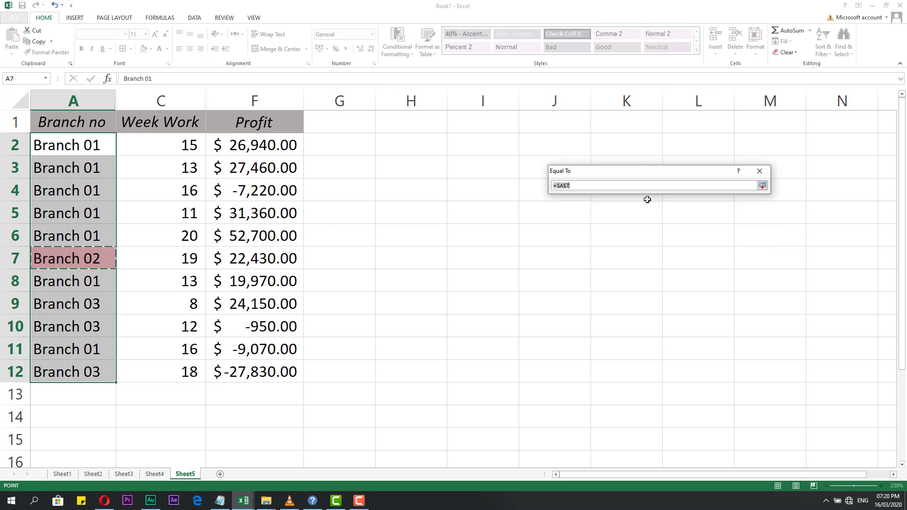
click(63, 195)
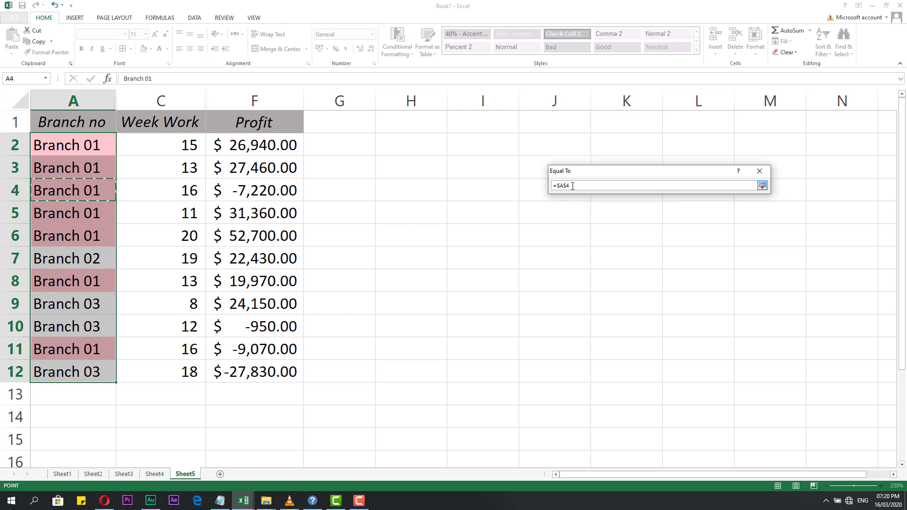
drag(577, 187, 531, 180)
click(762, 186)
click(762, 199)
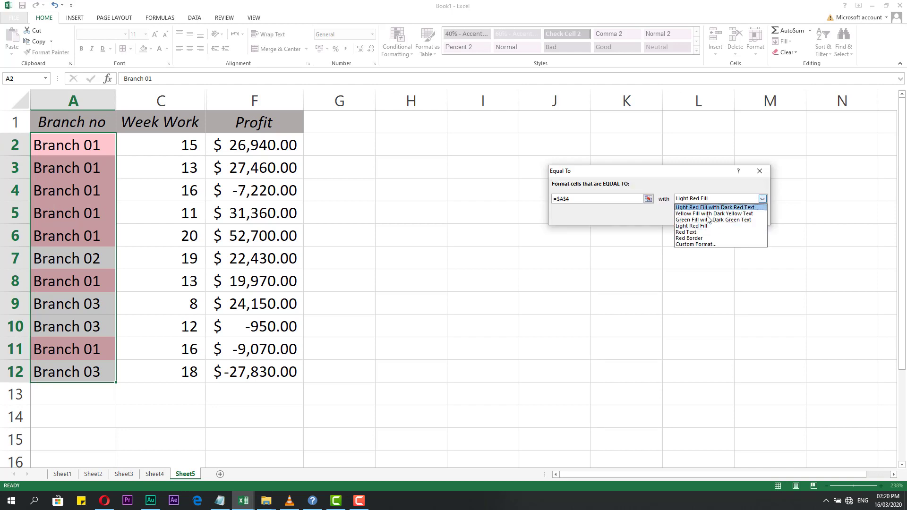
click(709, 213)
click(709, 216)
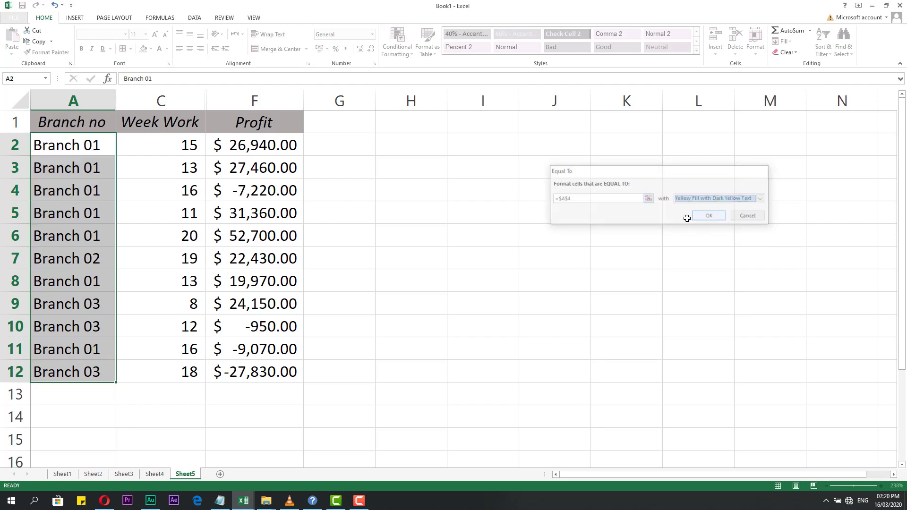
- Edit the Branch no rule through the rules manager, keeping the Cell Value condition, and open its cell format settings
click(399, 49)
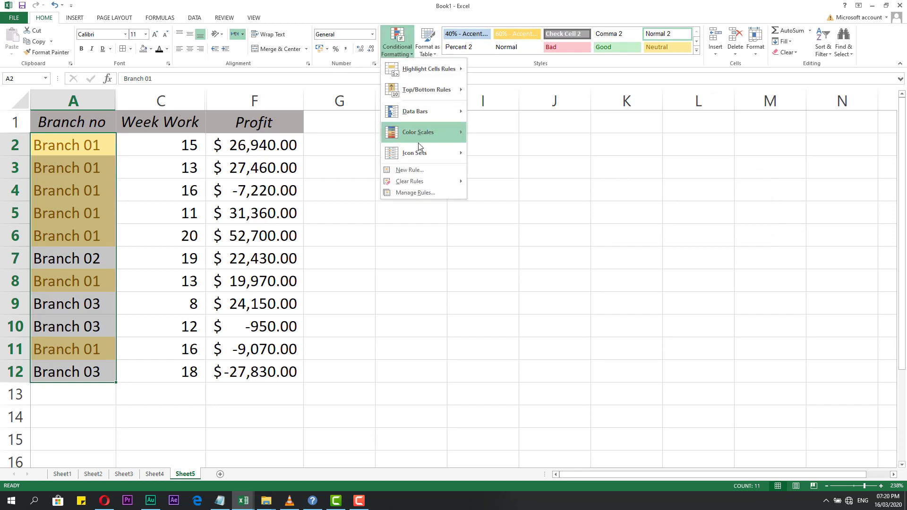
click(425, 192)
double_click(567, 184)
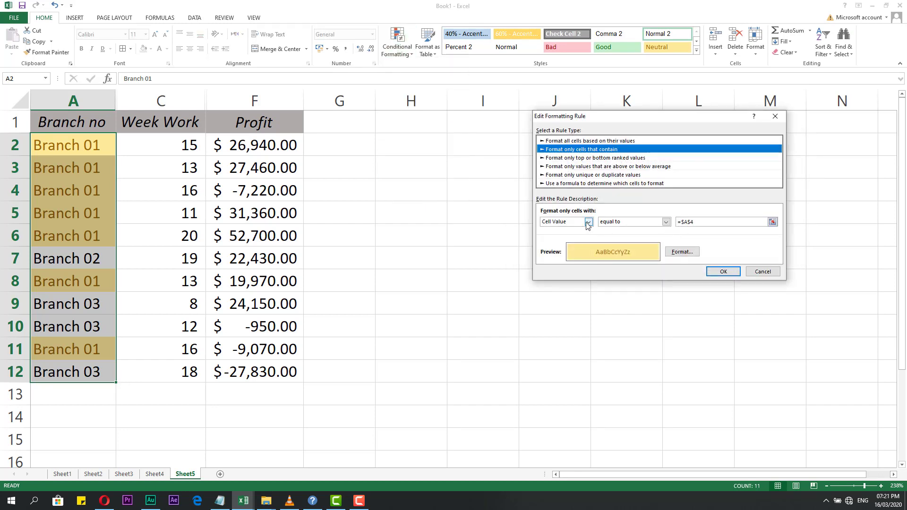
click(589, 222)
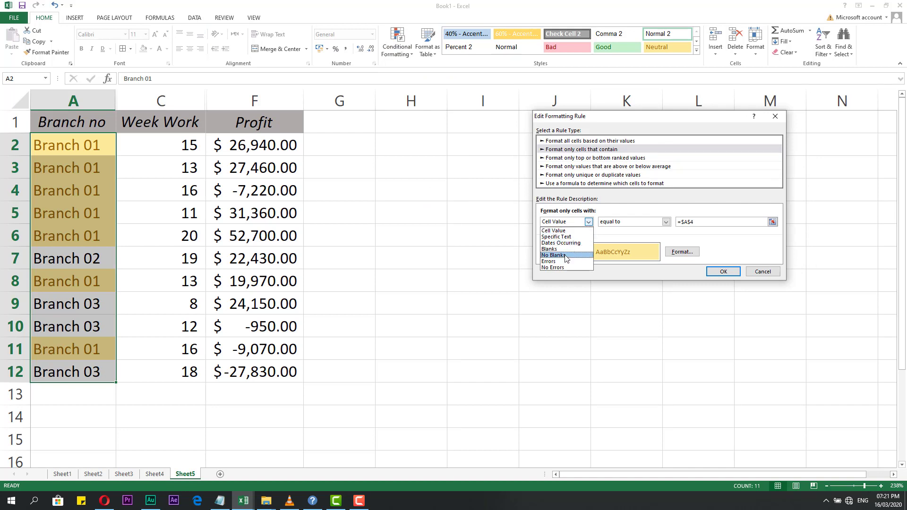
click(565, 230)
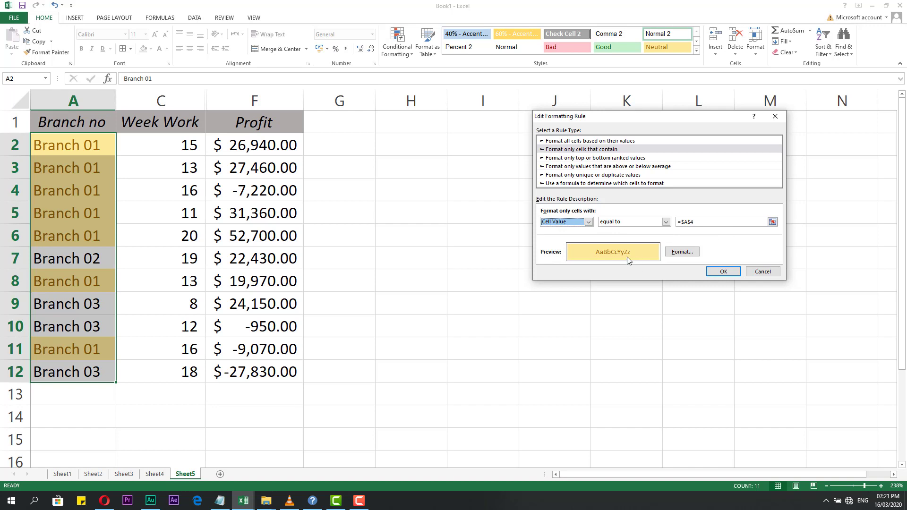
click(680, 252)
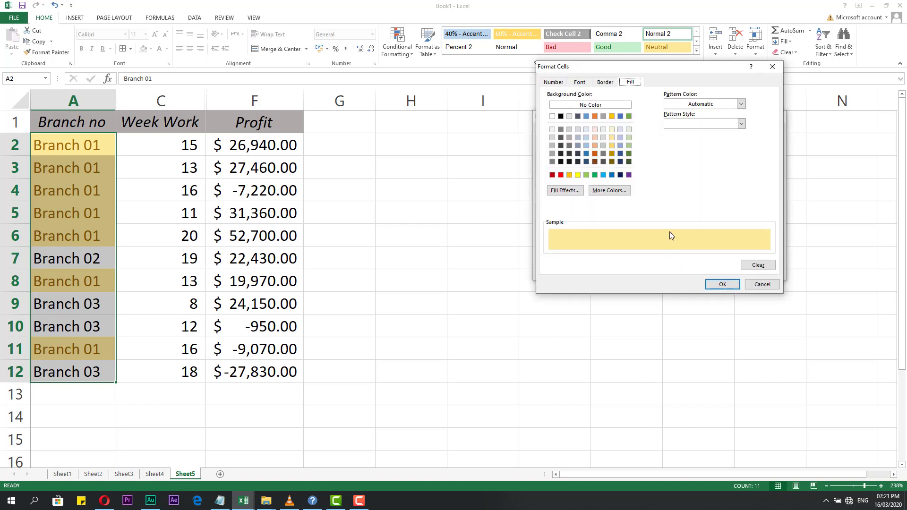
- Examine the font, border and fill options available for the Branch no rule's format
click(585, 83)
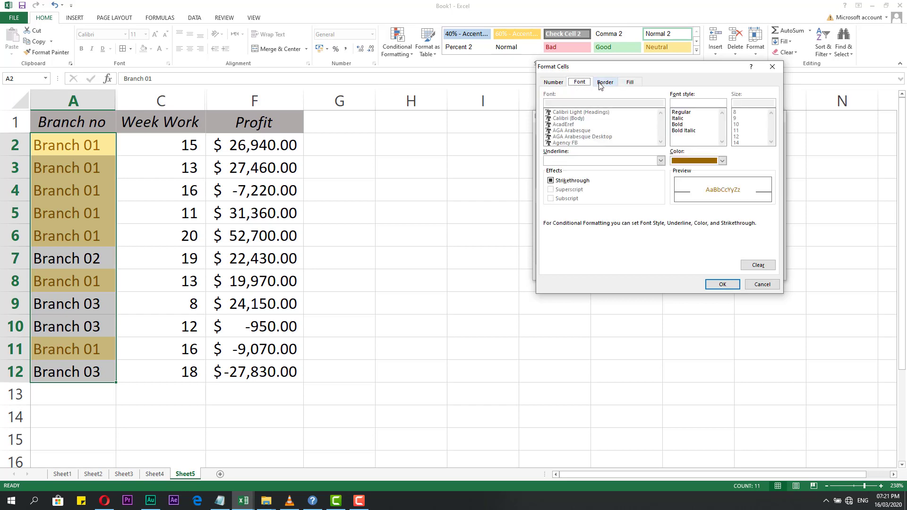
click(602, 83)
click(578, 83)
click(631, 82)
click(607, 82)
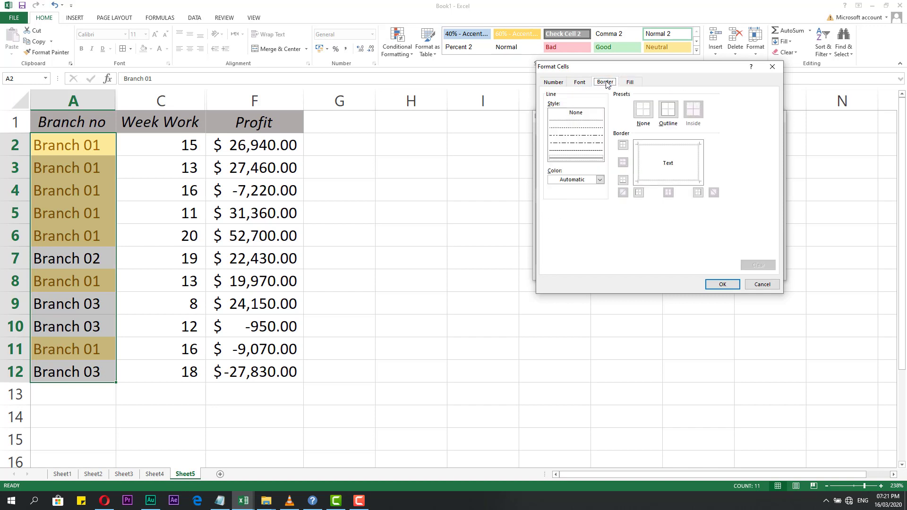
click(580, 83)
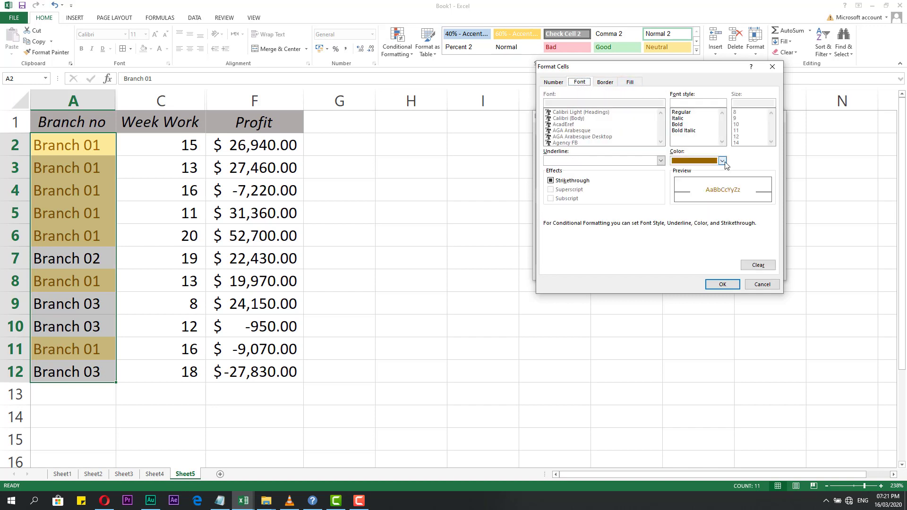
click(723, 161)
- Set the rule's format to a blue theme fill with a matching blue font color
click(631, 83)
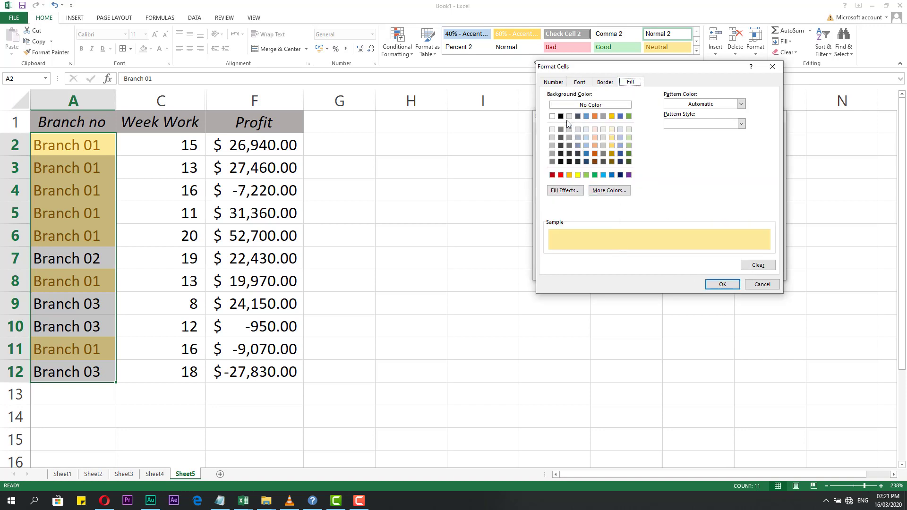
click(586, 117)
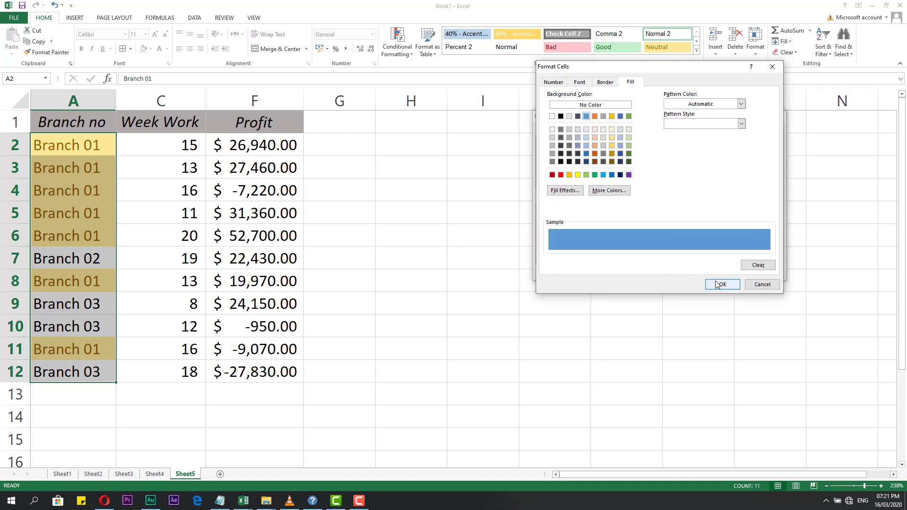
click(580, 82)
click(695, 162)
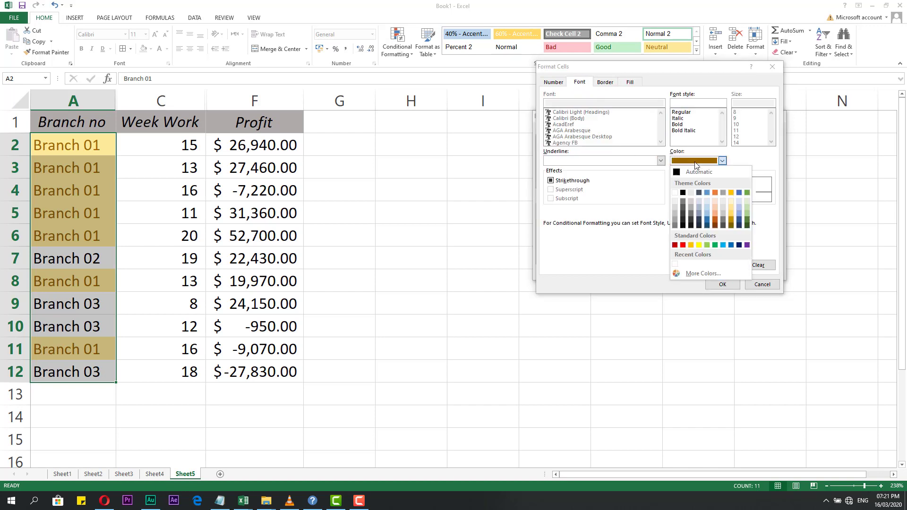
click(707, 193)
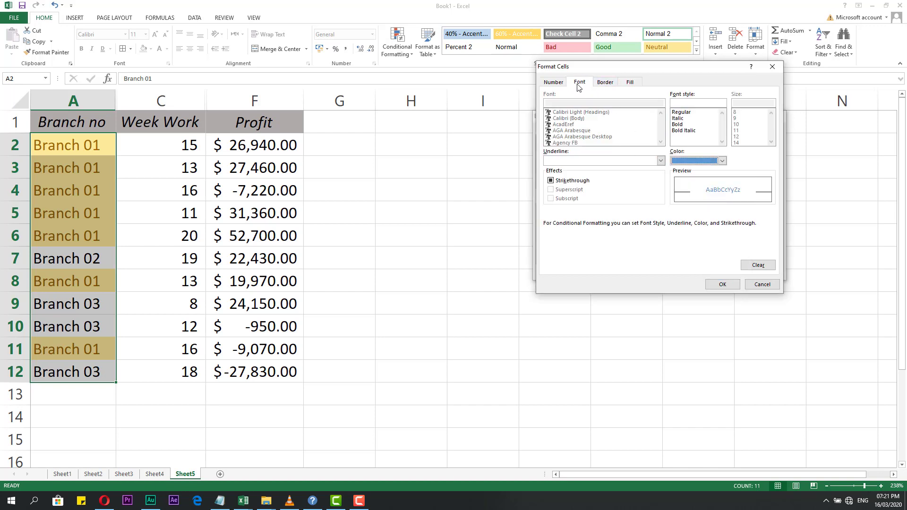
click(723, 284)
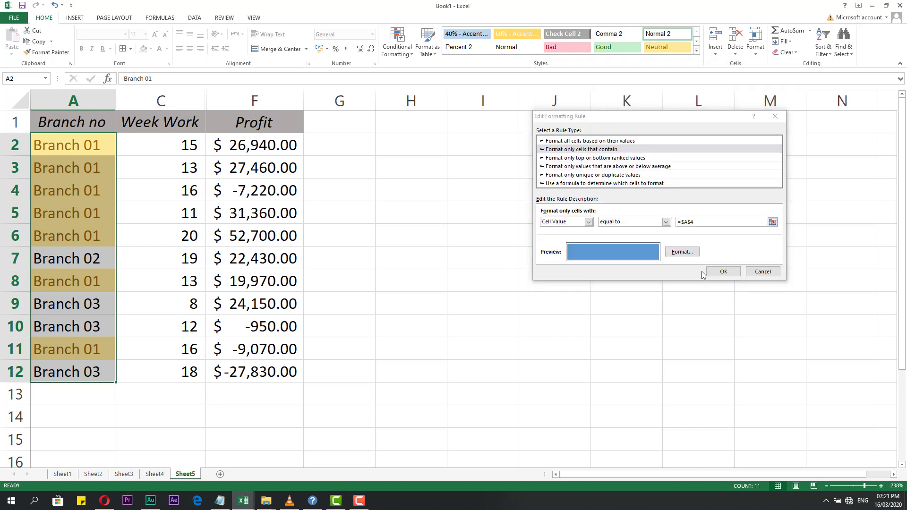
- Save the edited rule, apply it to the Branch no values in A2:A12 and deselect the range
click(724, 273)
click(704, 259)
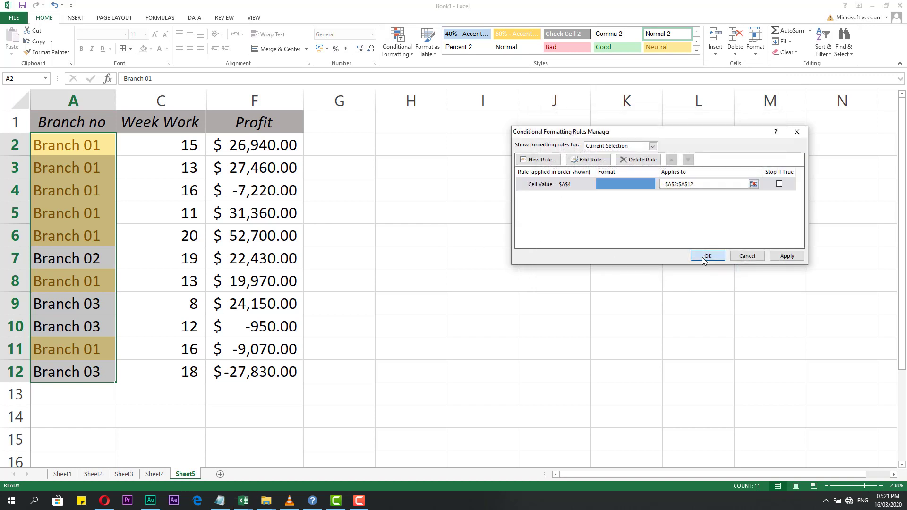
click(107, 237)
drag(85, 151, 73, 237)
click(405, 275)
click(415, 206)
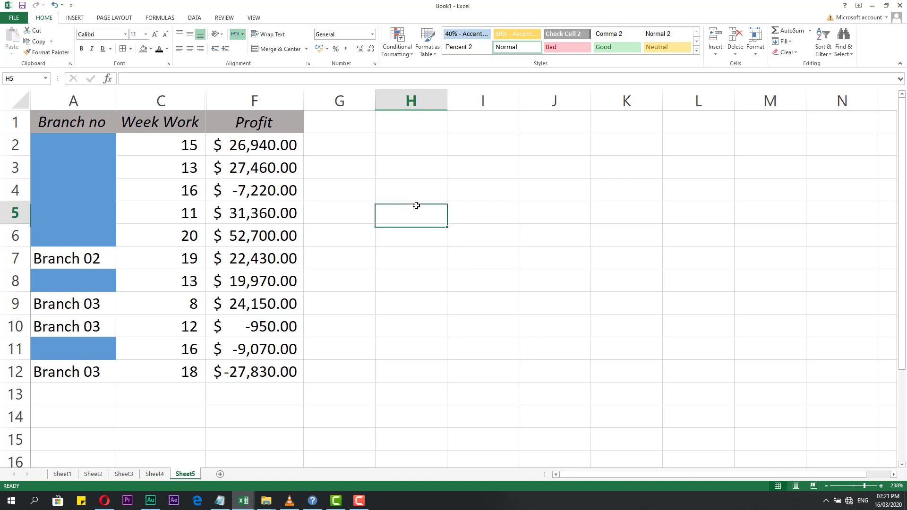